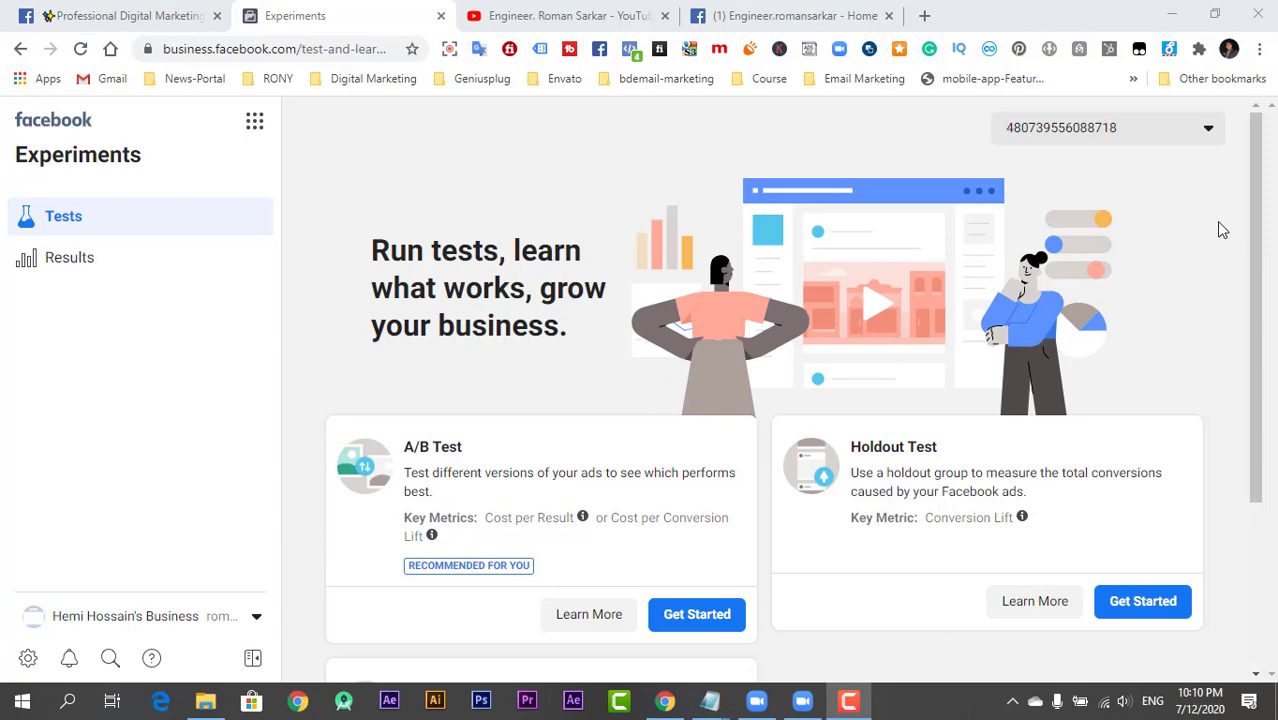
- Look over the YouTube channel's uploaded videos, then return to the Facebook business page
click(560, 25)
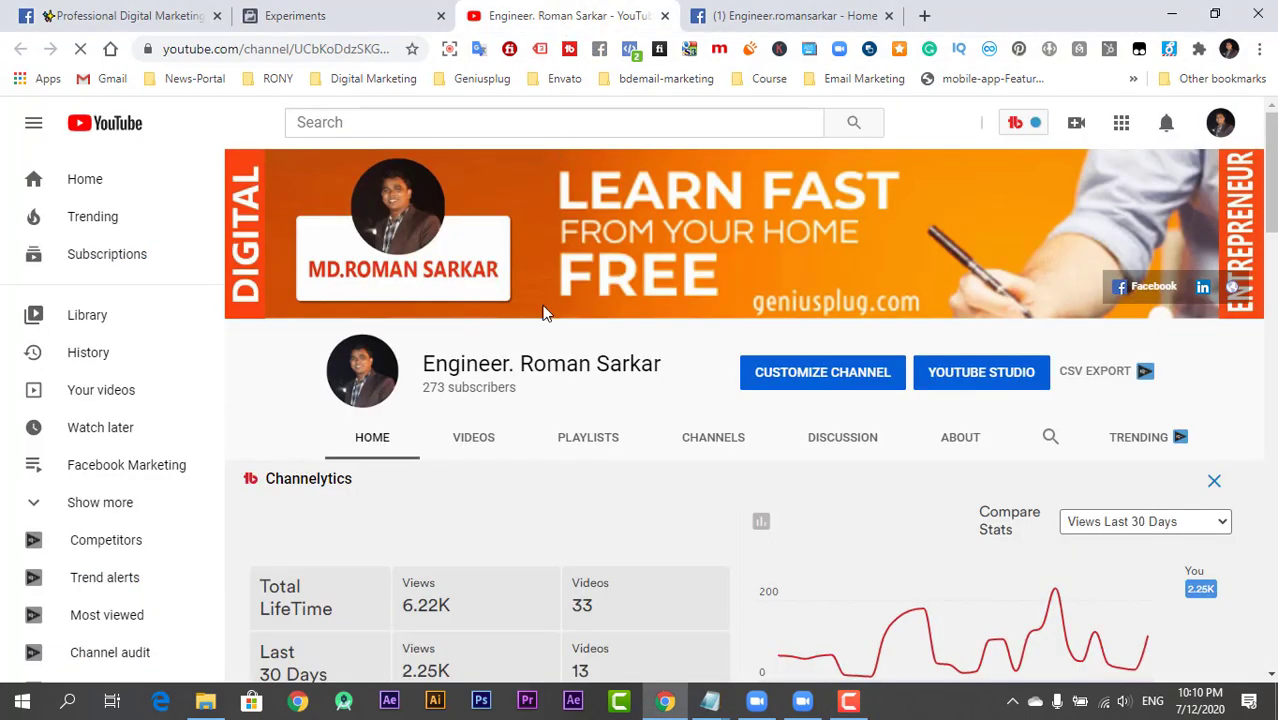
click(492, 447)
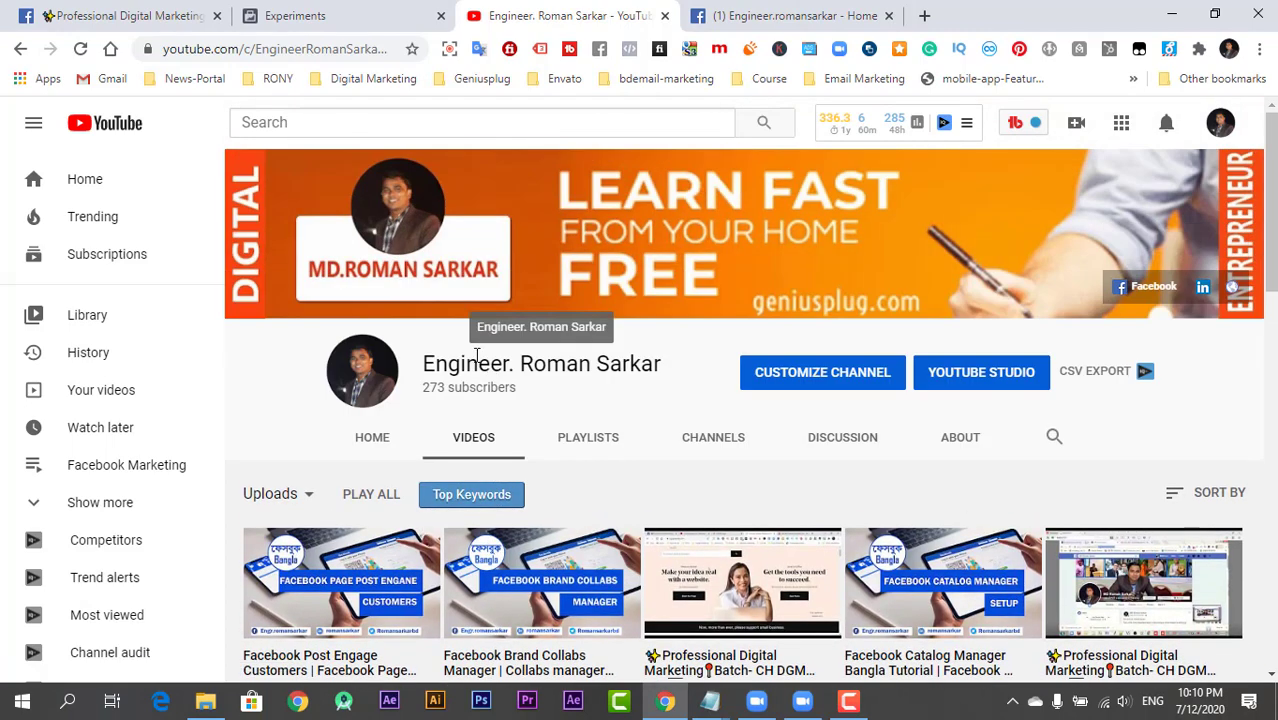
click(757, 18)
- Scroll the Facebook Page feed briefly and go back to the Experiments page
scroll(445, 495, down, 2)
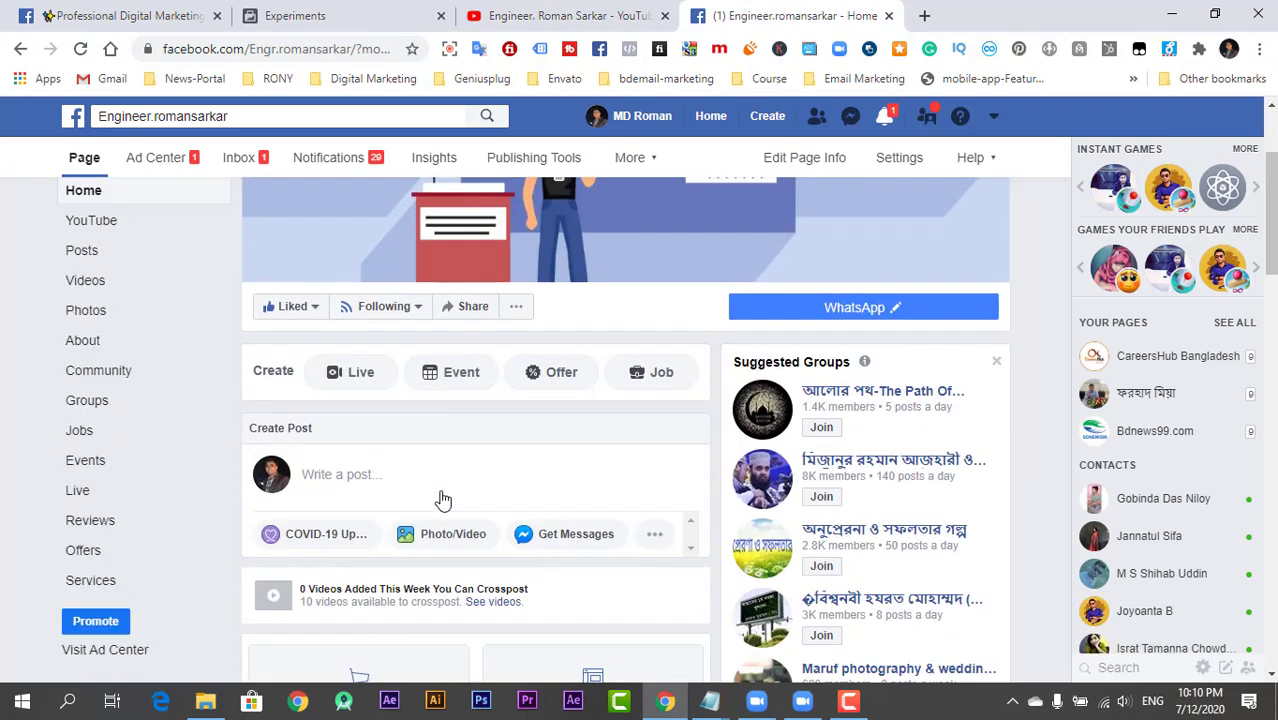
scroll(443, 500, up, 2)
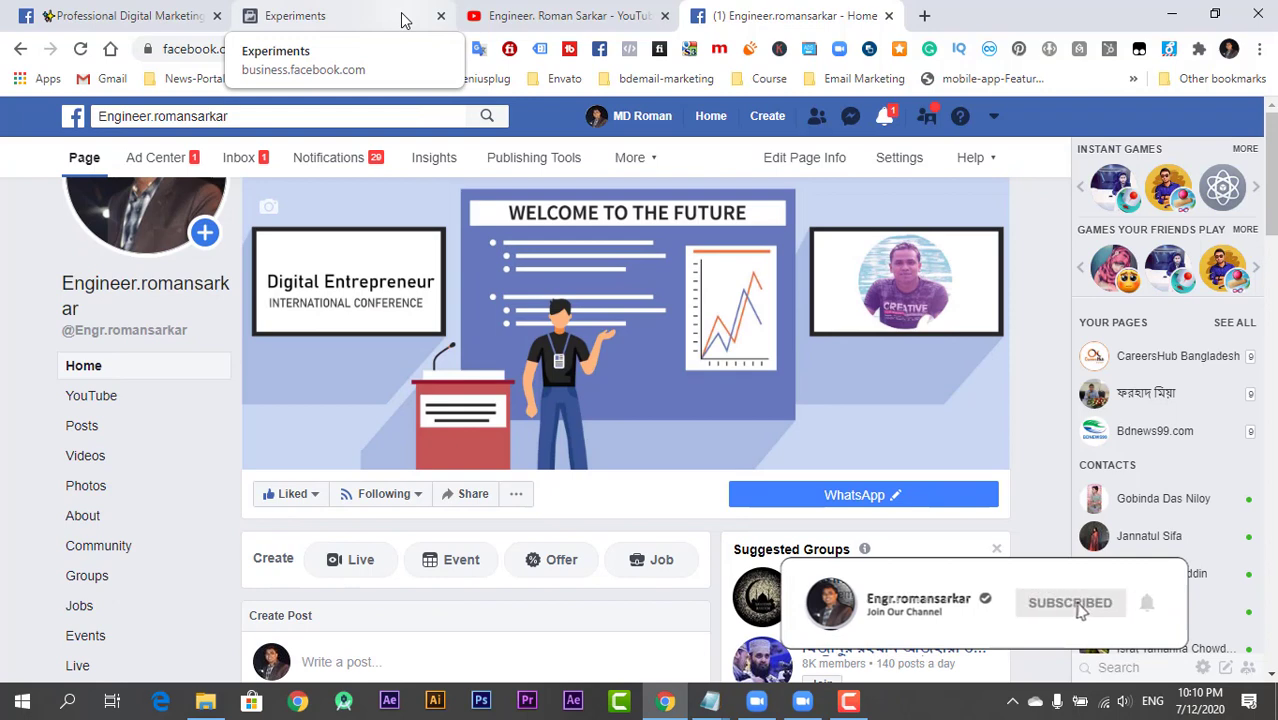
click(403, 20)
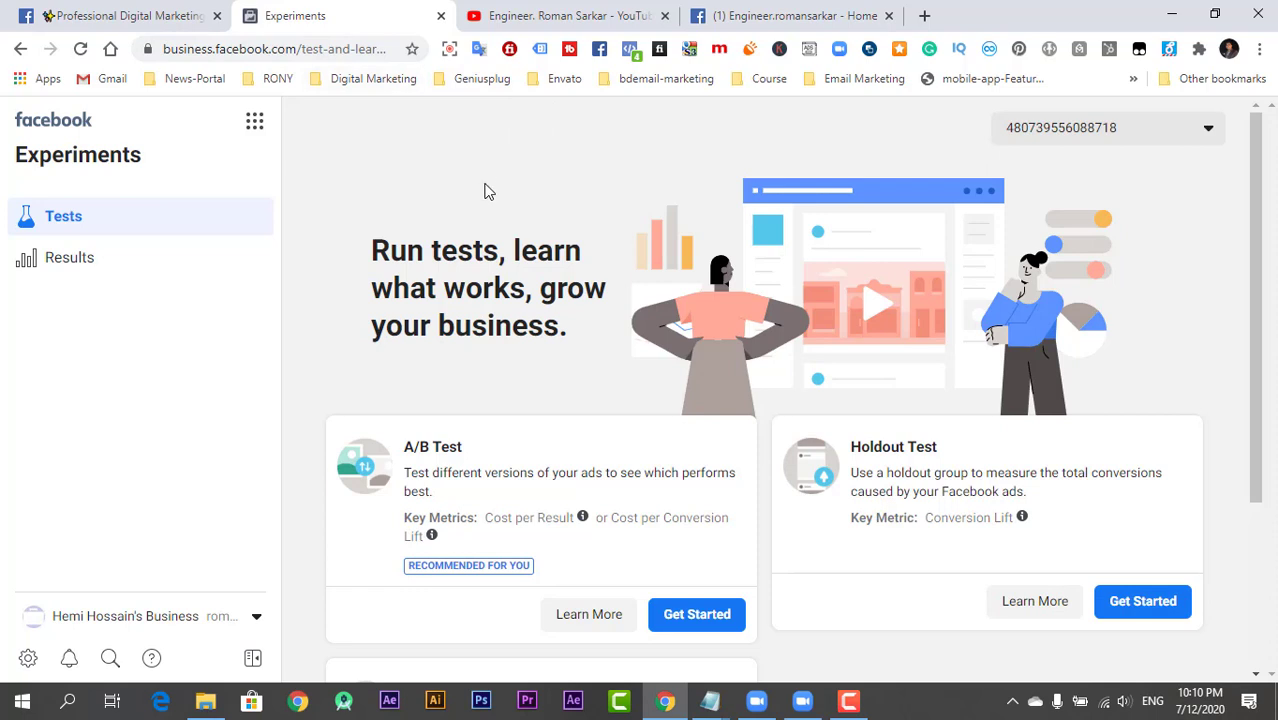
scroll(480, 195, down, 2)
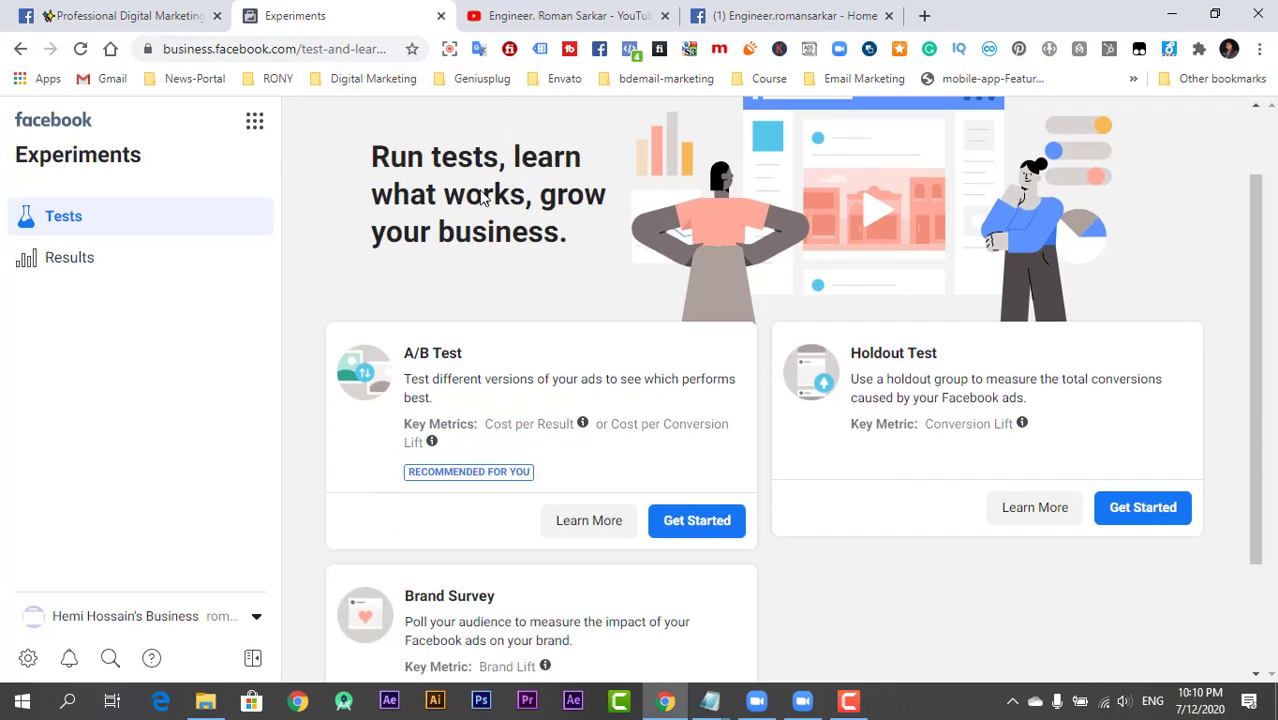
scroll(477, 198, down, 1)
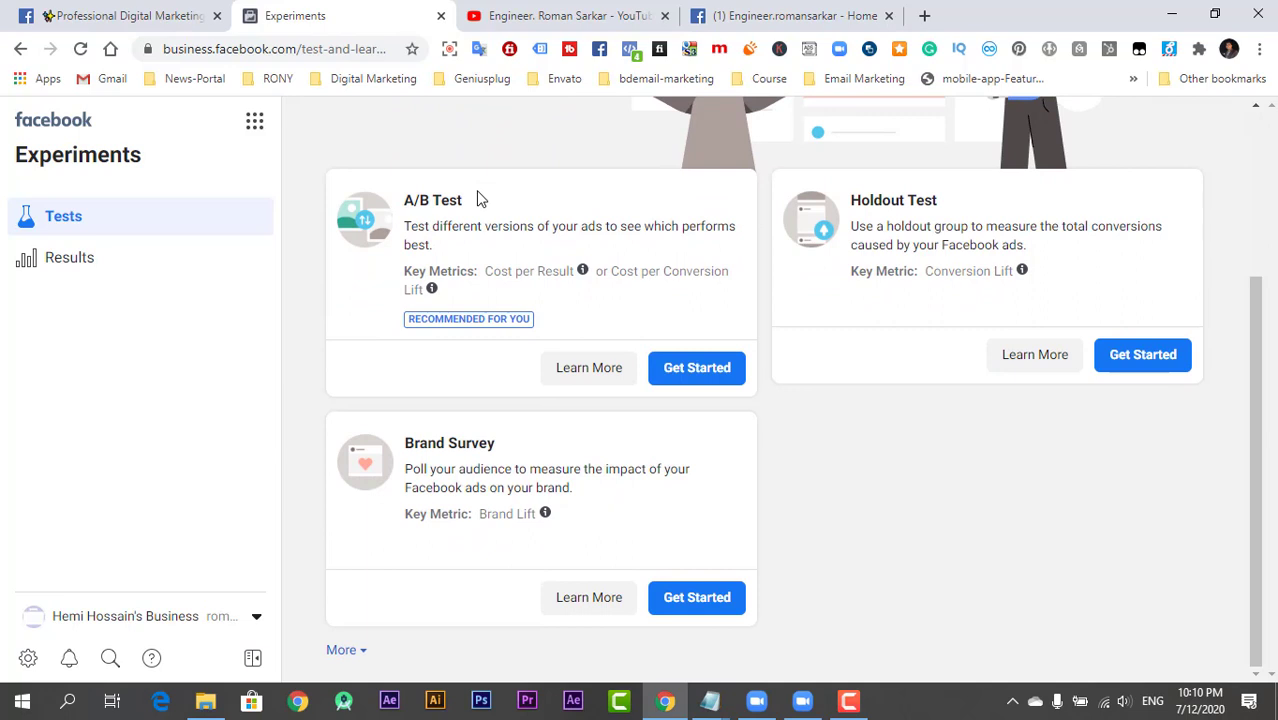
scroll(471, 268, up, 3)
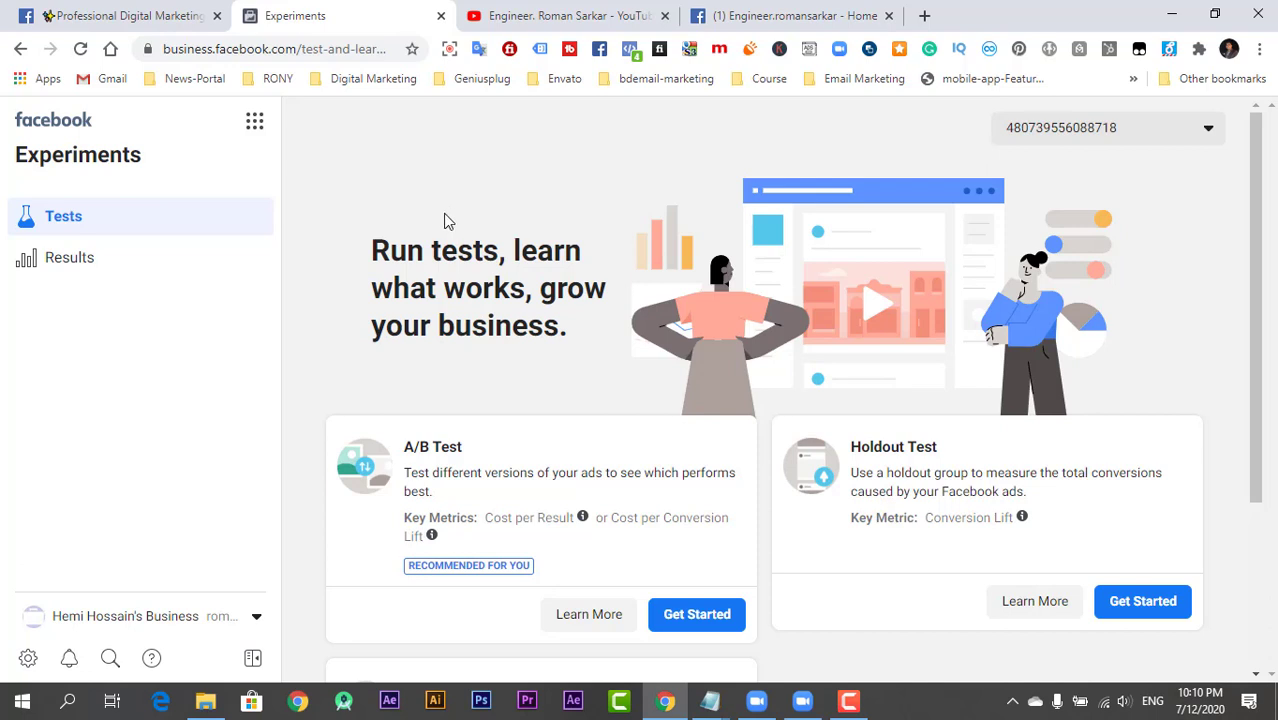
scroll(447, 221, down, 1)
scroll(420, 250, down, 1)
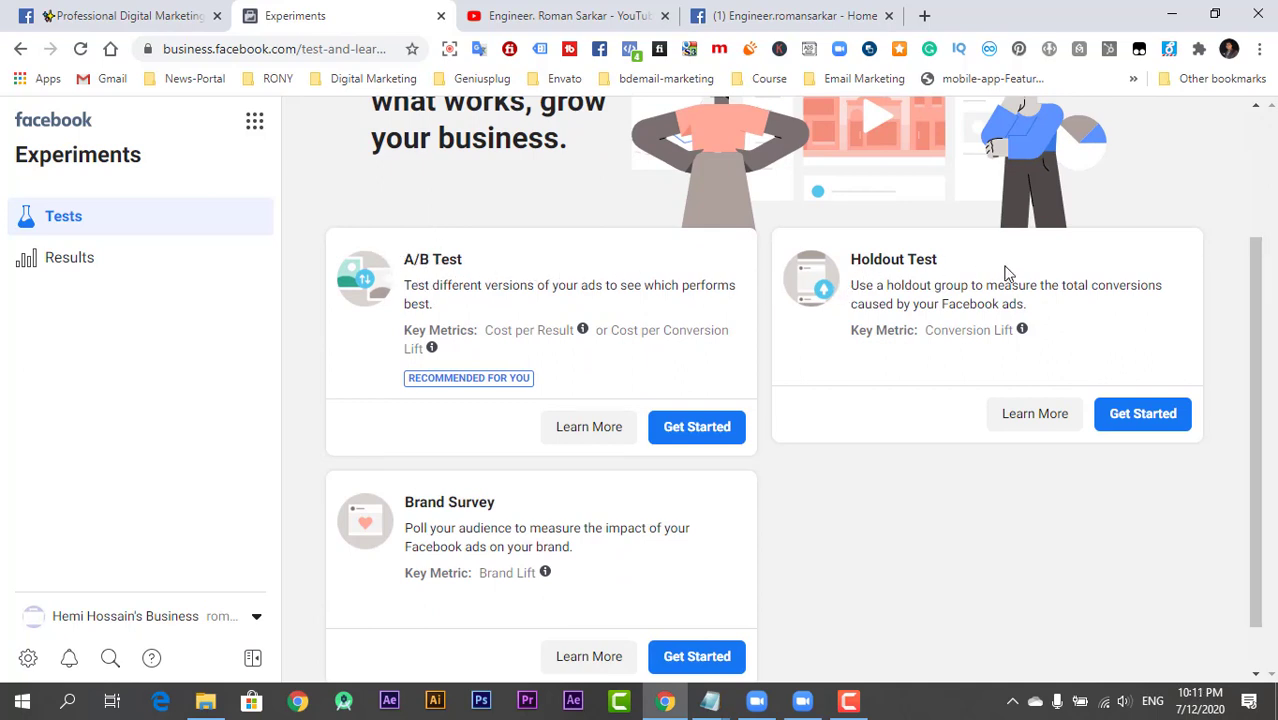
scroll(445, 500, down, 1)
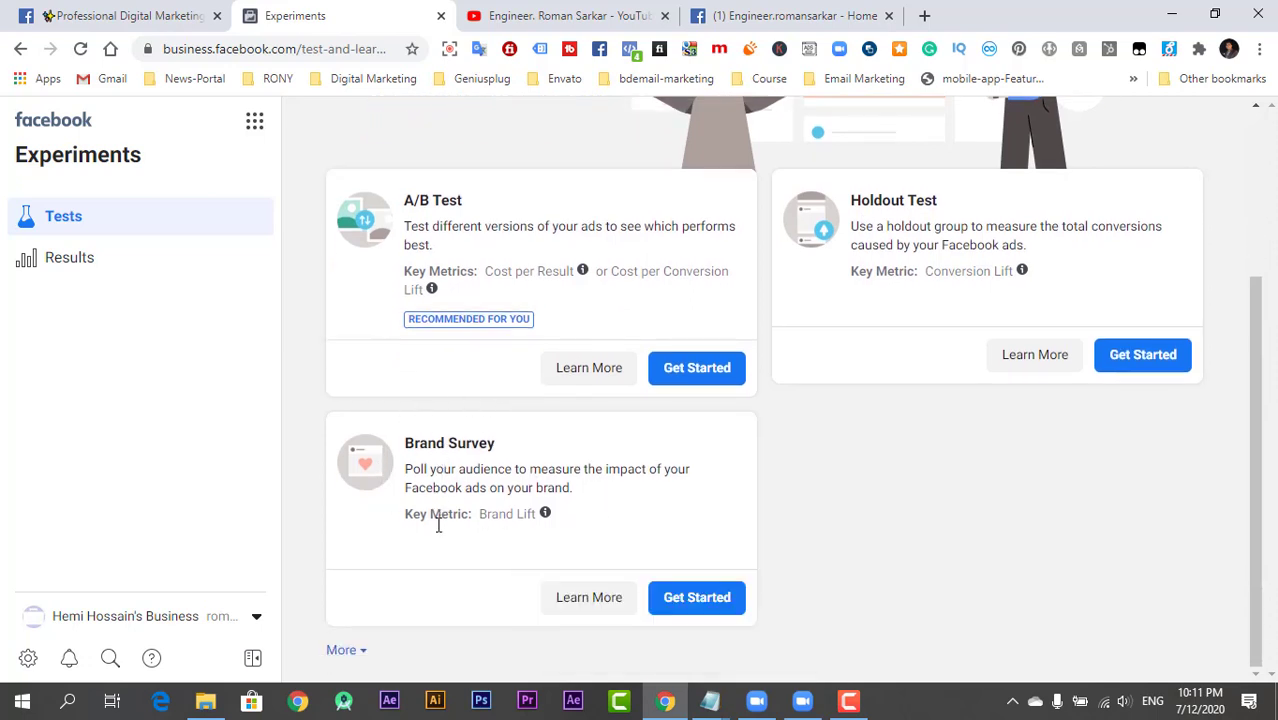
- Try starting a Brand Survey test, read the ineligibility error, and back out to the test types
click(700, 614)
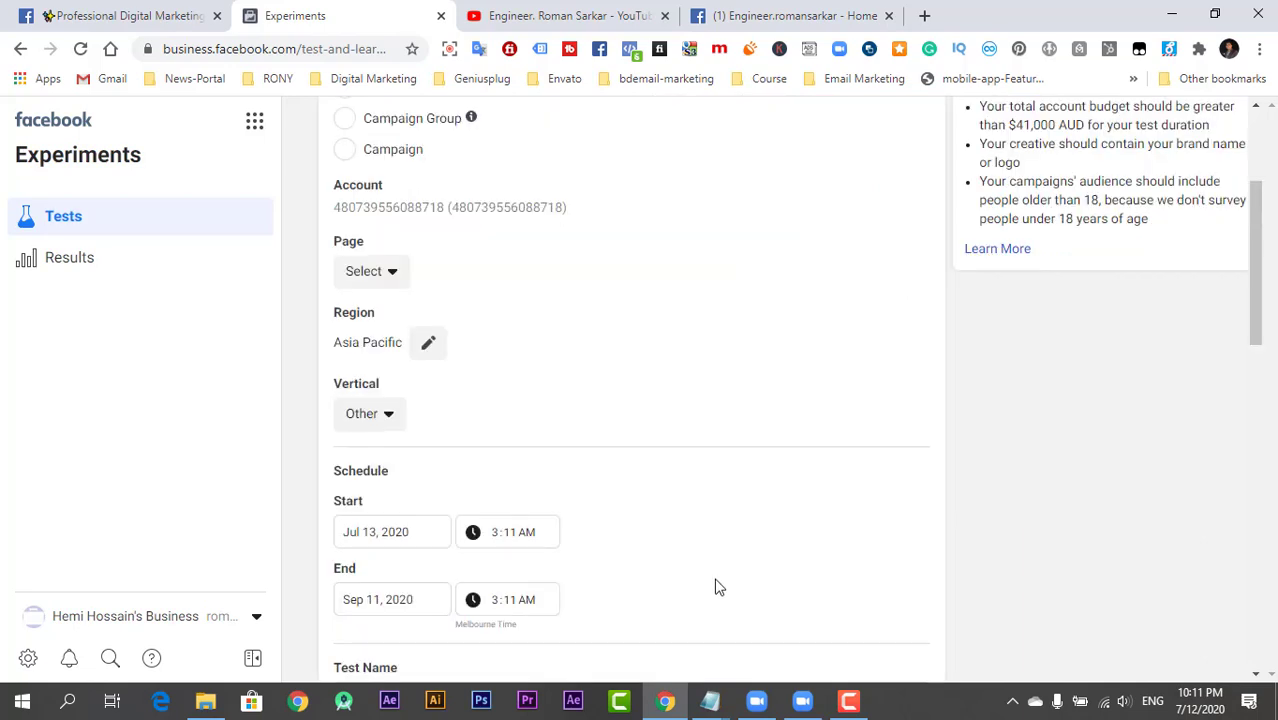
scroll(669, 486, up, 2)
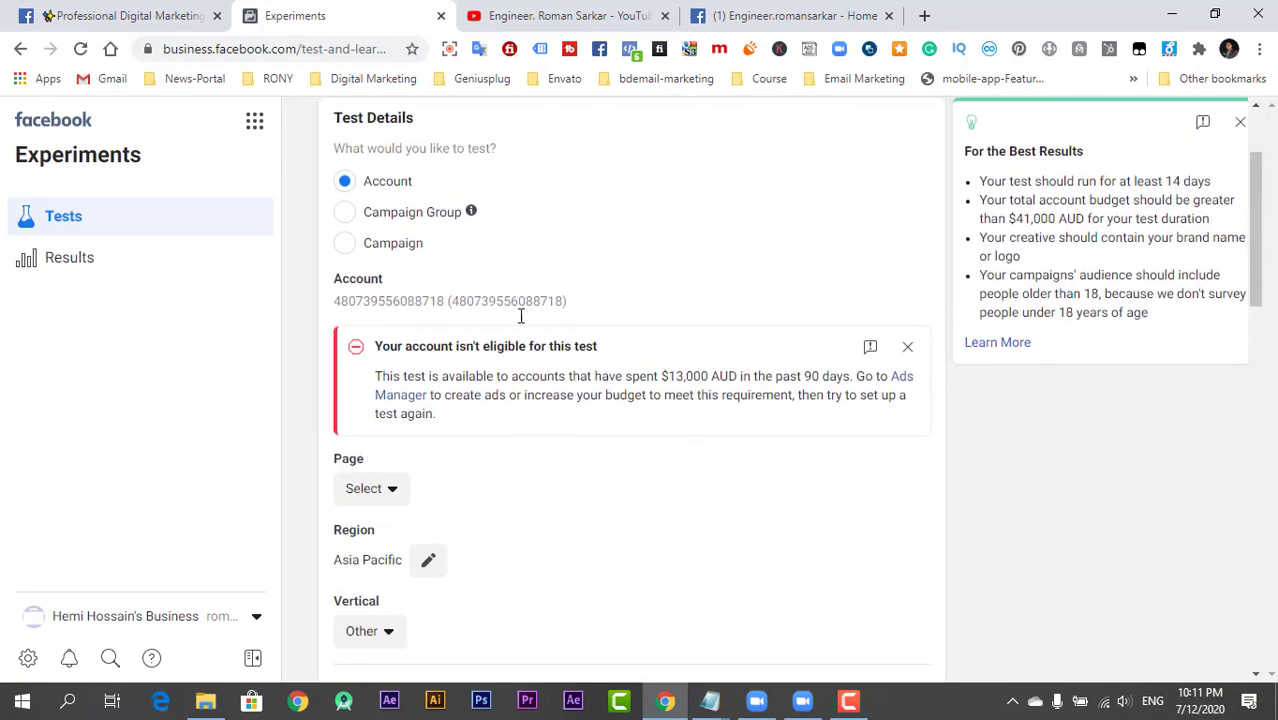
scroll(512, 478, up, 1)
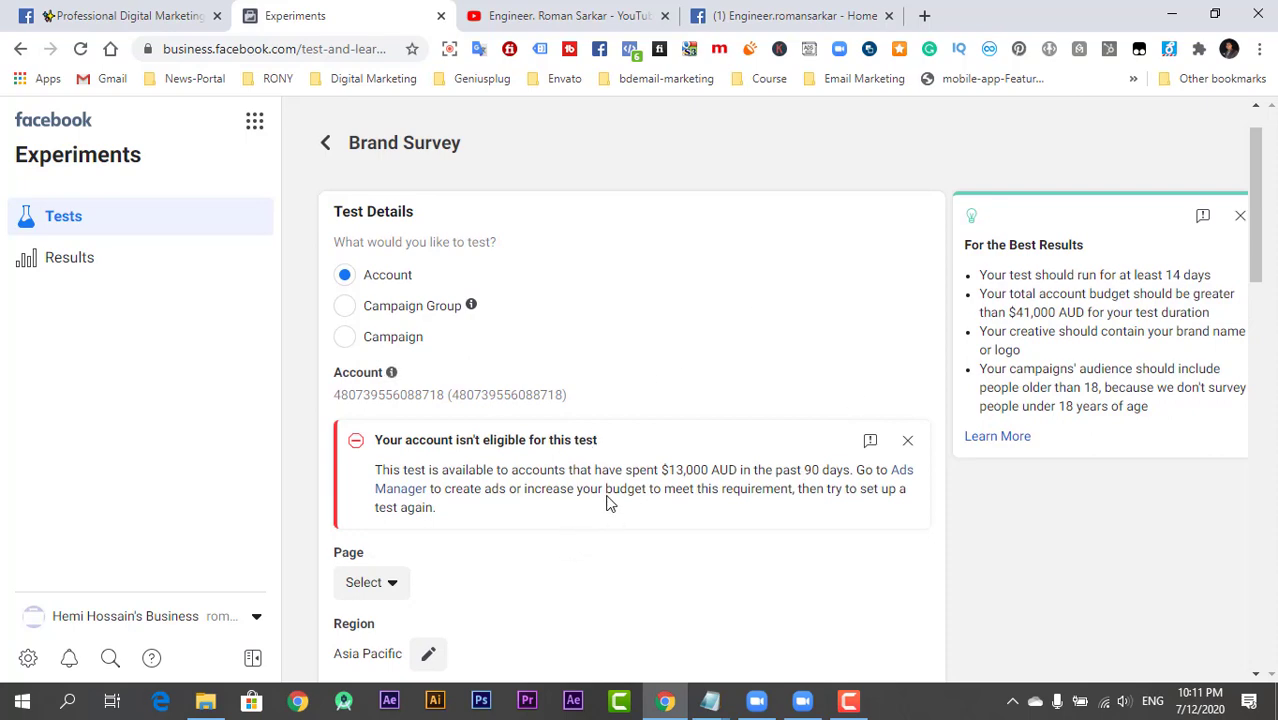
scroll(449, 469, down, 1)
scroll(449, 469, down, 2)
scroll(449, 469, down, 2)
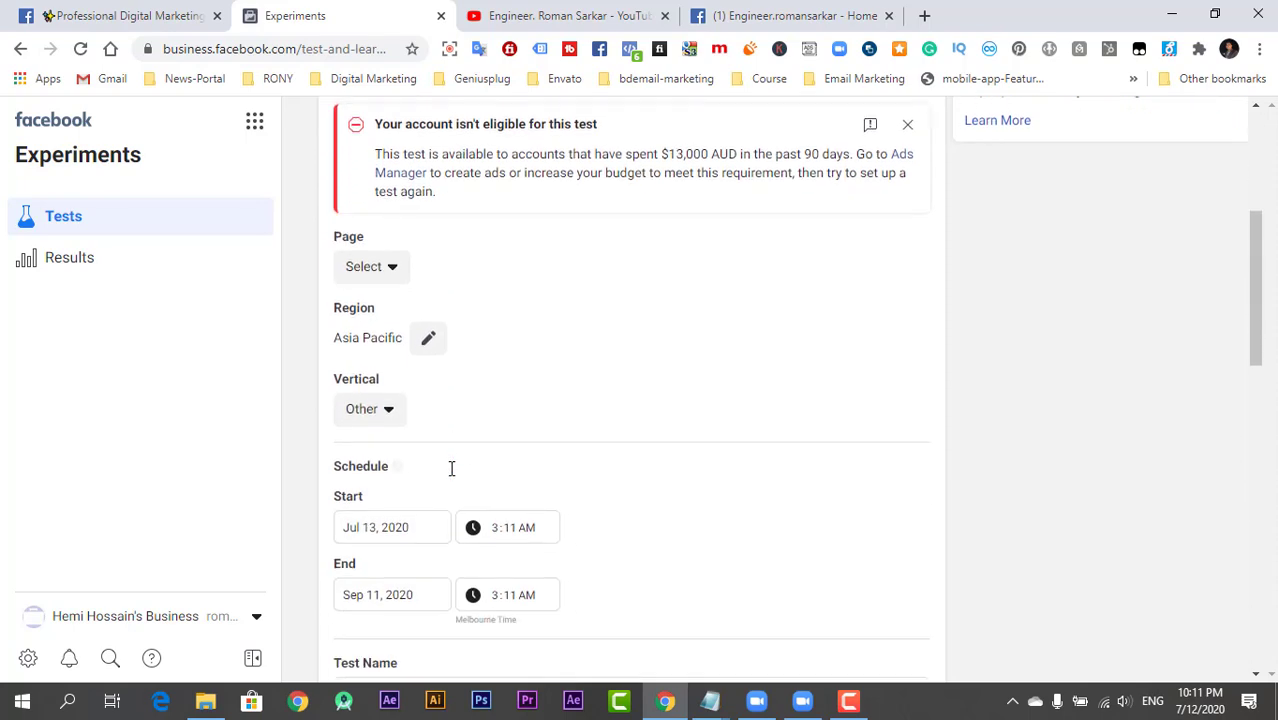
scroll(449, 476, up, 1)
scroll(449, 476, up, 3)
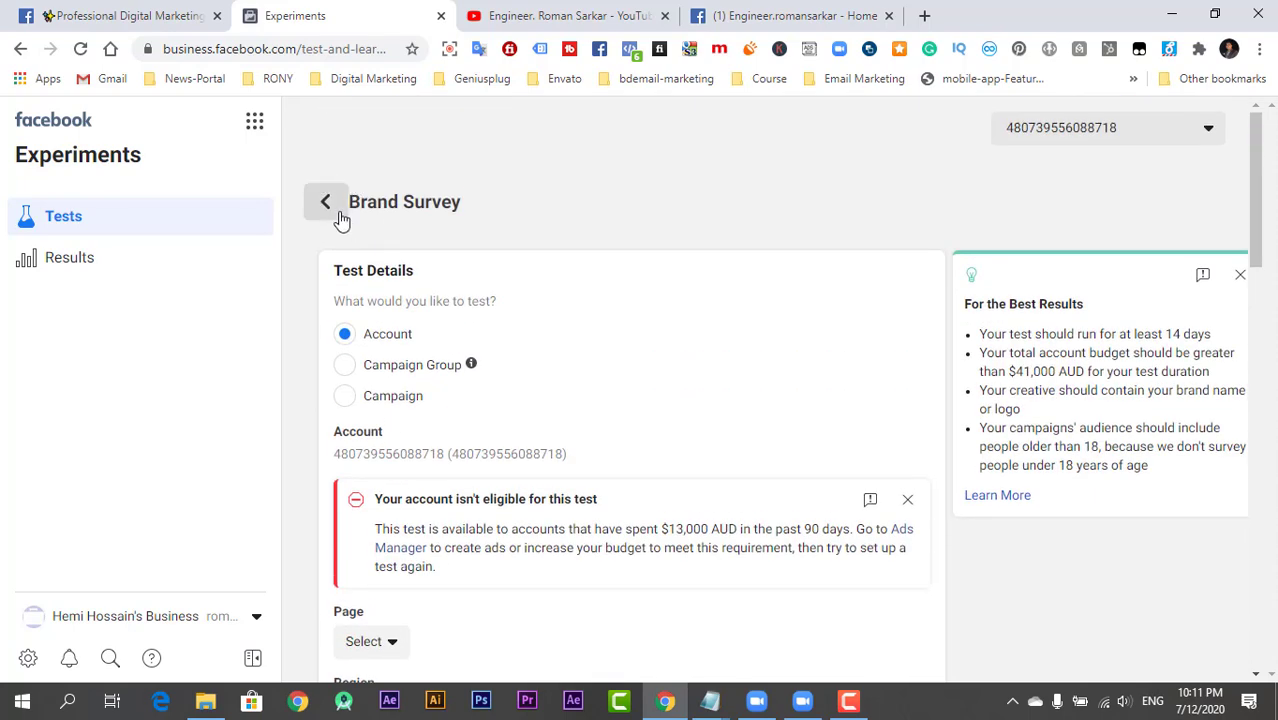
click(338, 218)
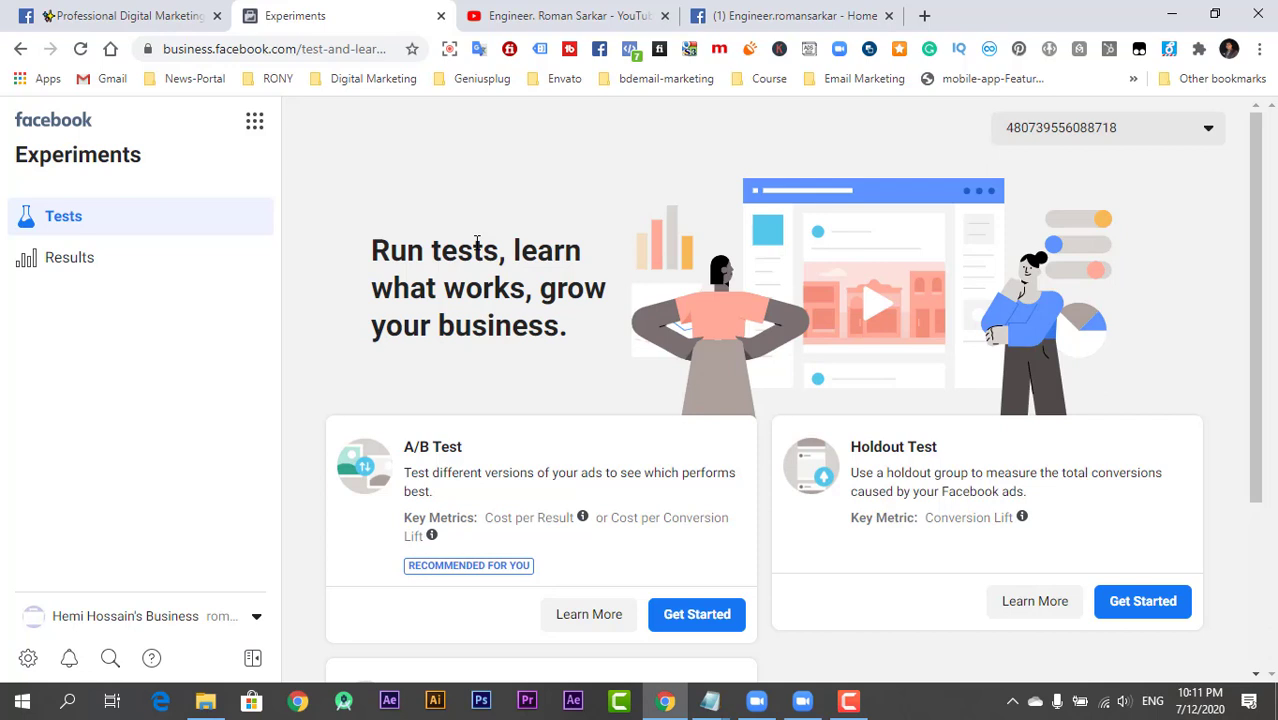
- Start a new test from the A/B Test card's Get Started button
scroll(477, 243, down, 1)
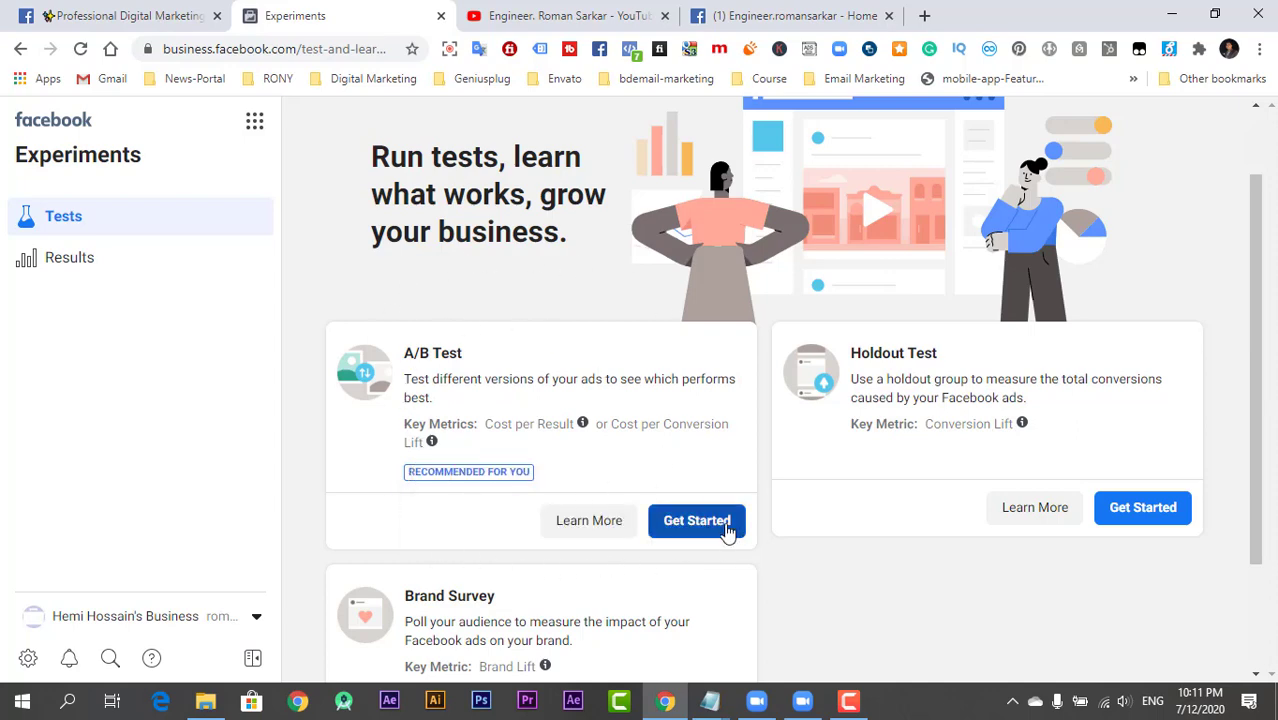
click(727, 532)
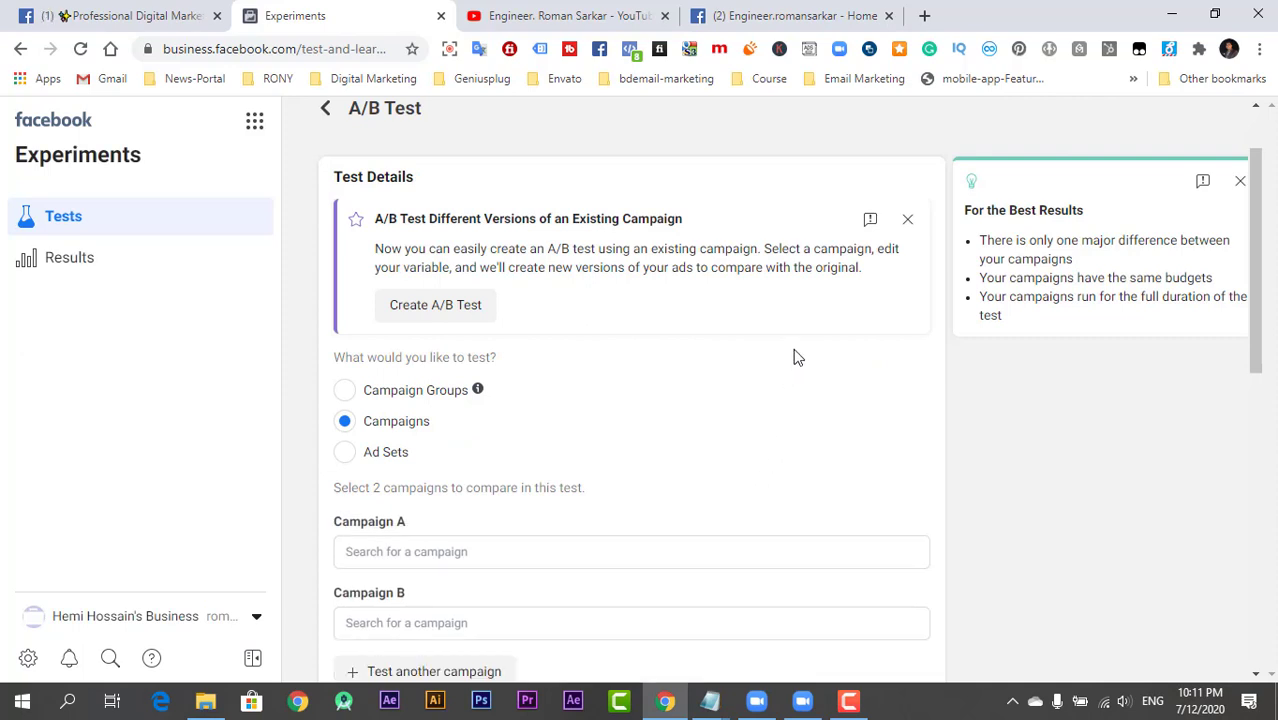
- Set Campaign A to the active 'ConversionsHemi test' campaign
scroll(797, 357, down, 1)
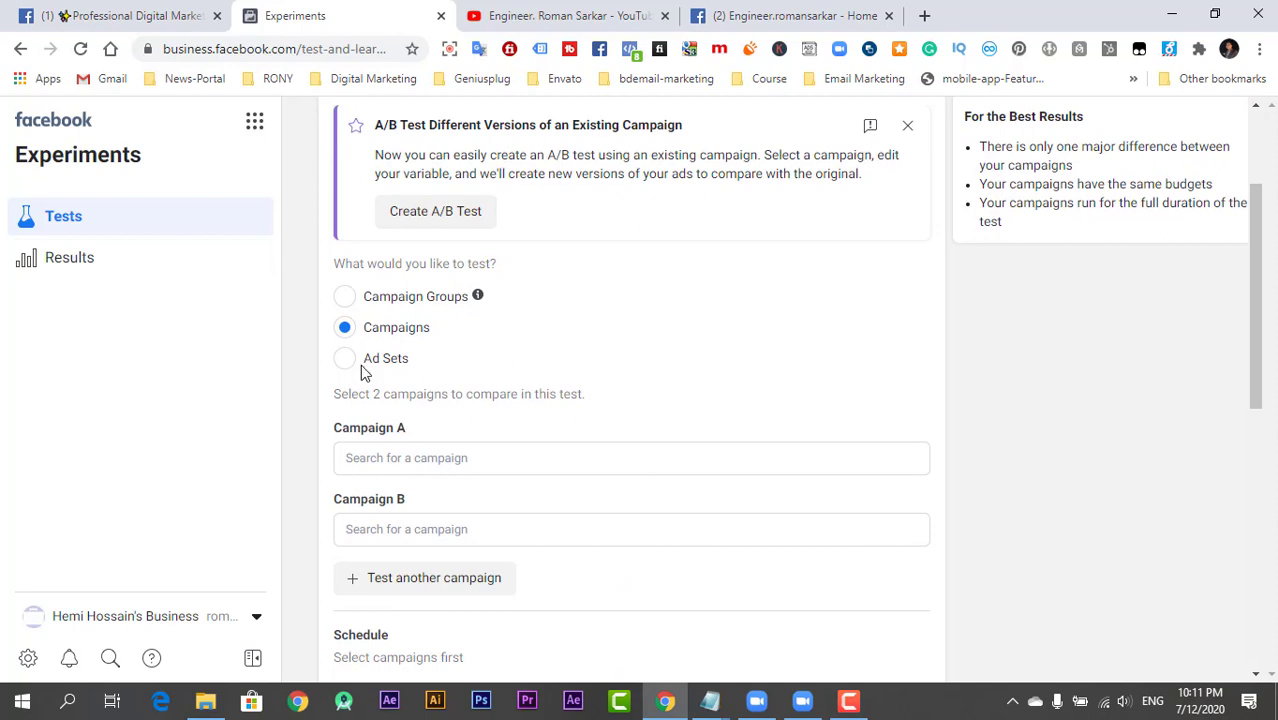
scroll(500, 364, down, 1)
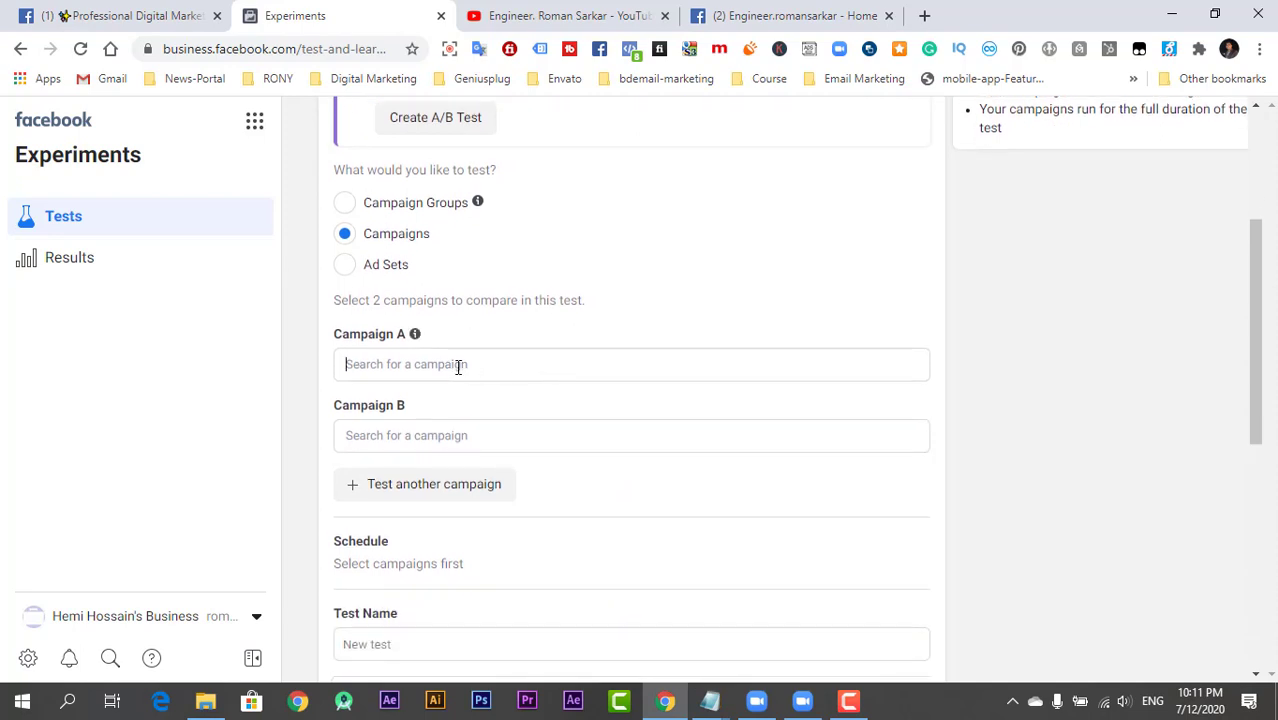
click(458, 365)
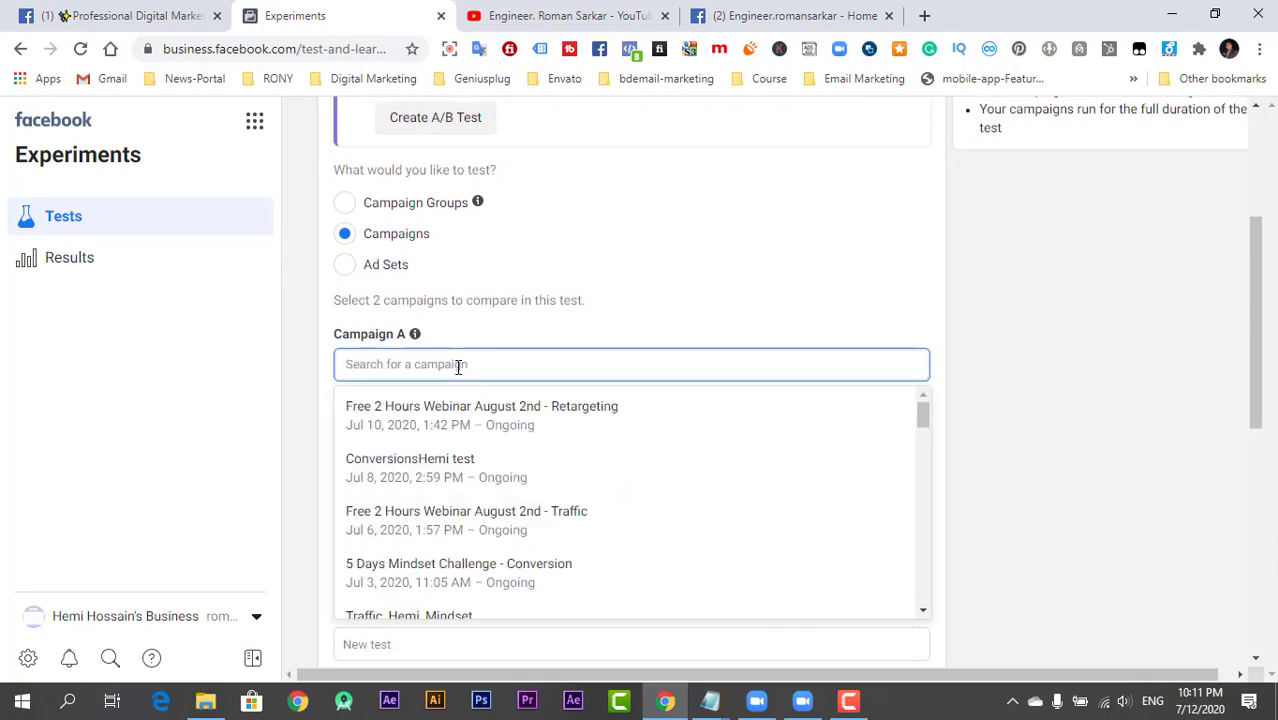
click(519, 478)
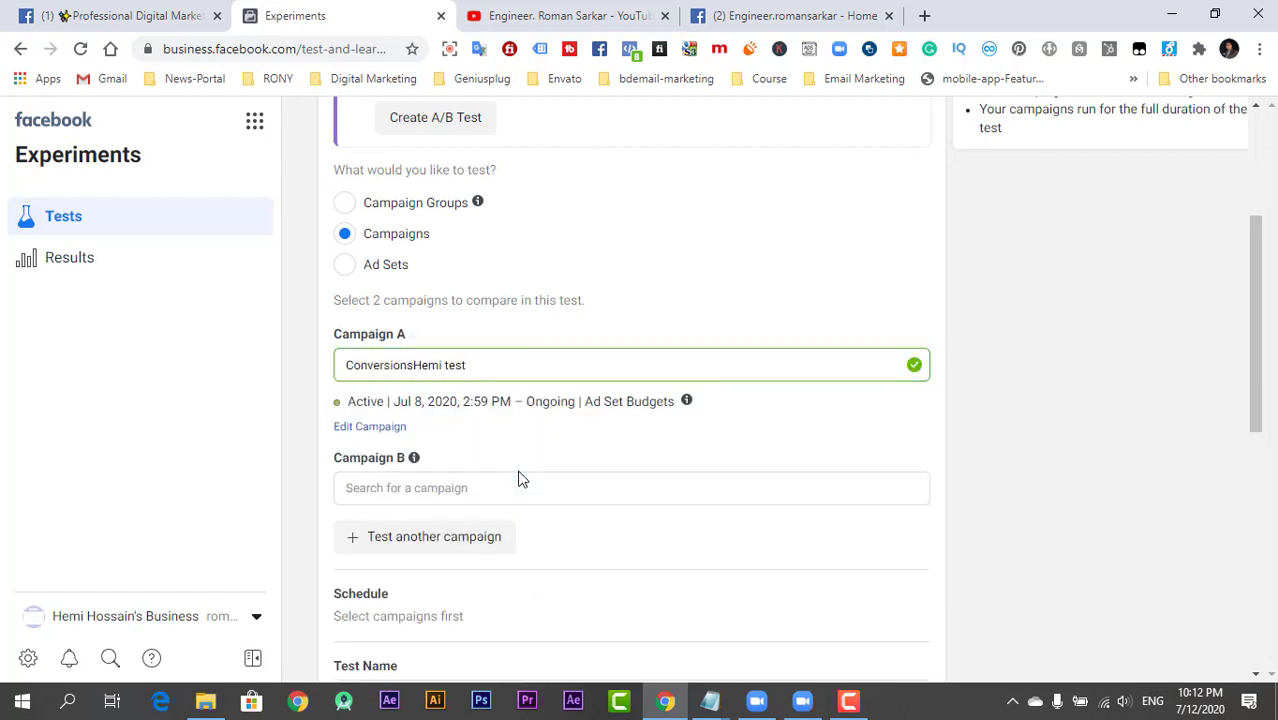
- Set Campaign B to 'Free 2 Hours Webinar August 2nd - Retargeting' instead of the inactive traffic campaign
scroll(575, 440, down, 1)
click(548, 395)
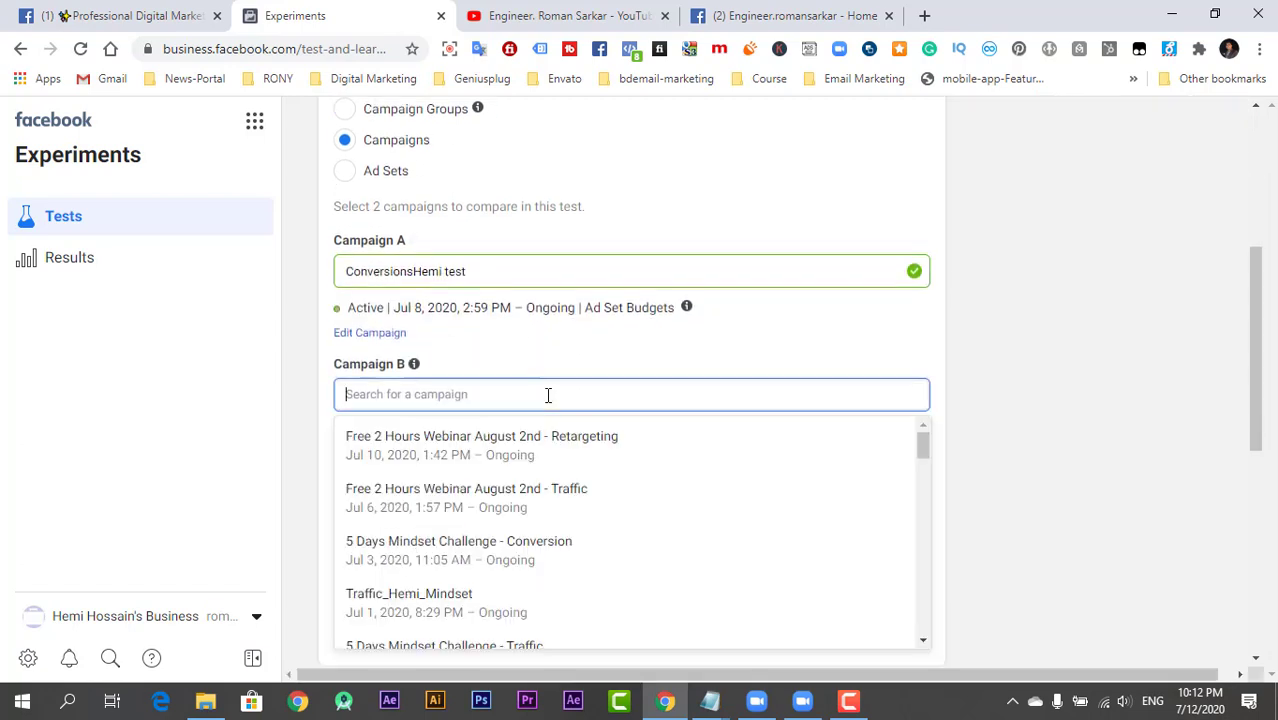
scroll(495, 550, down, 1)
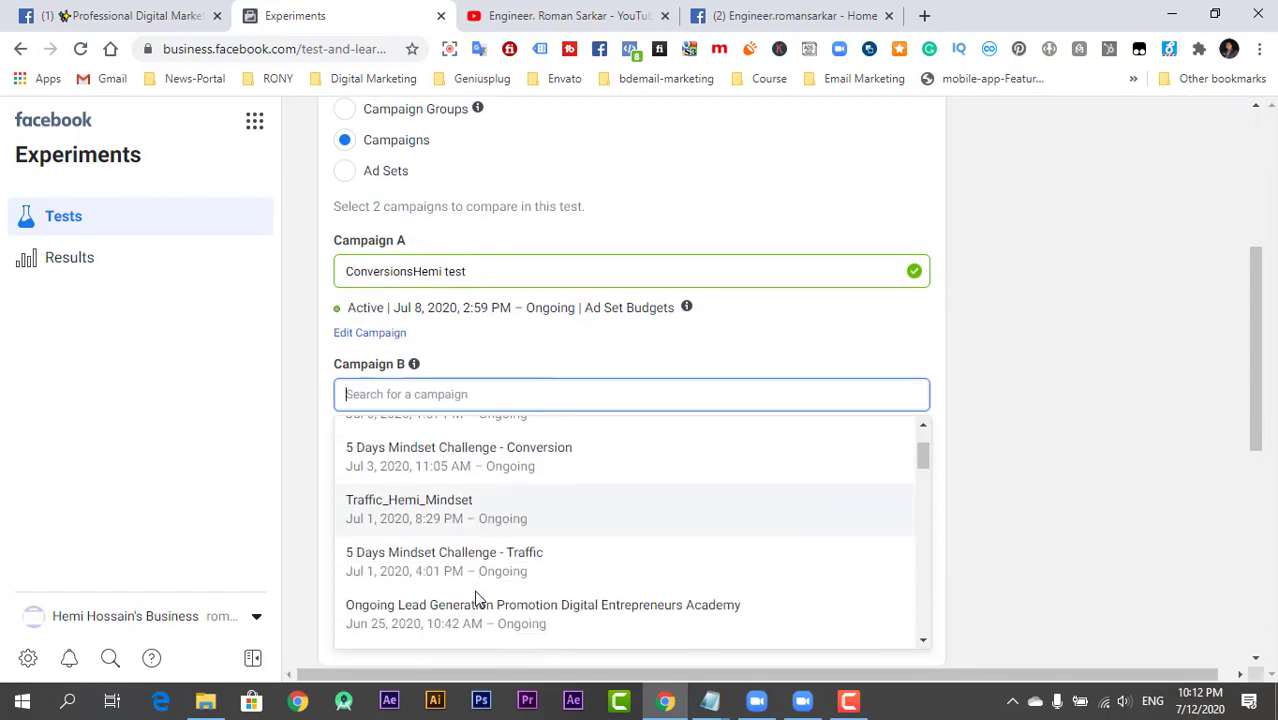
click(473, 520)
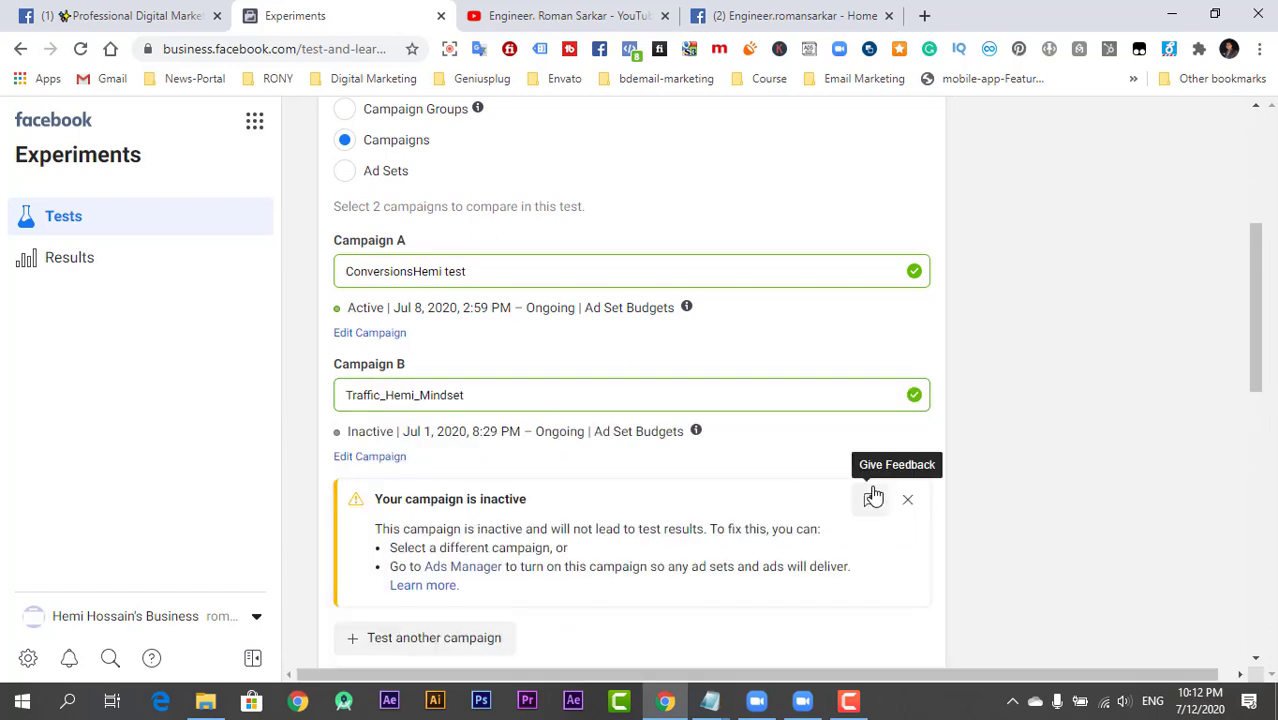
scroll(870, 491, down, 1)
click(574, 301)
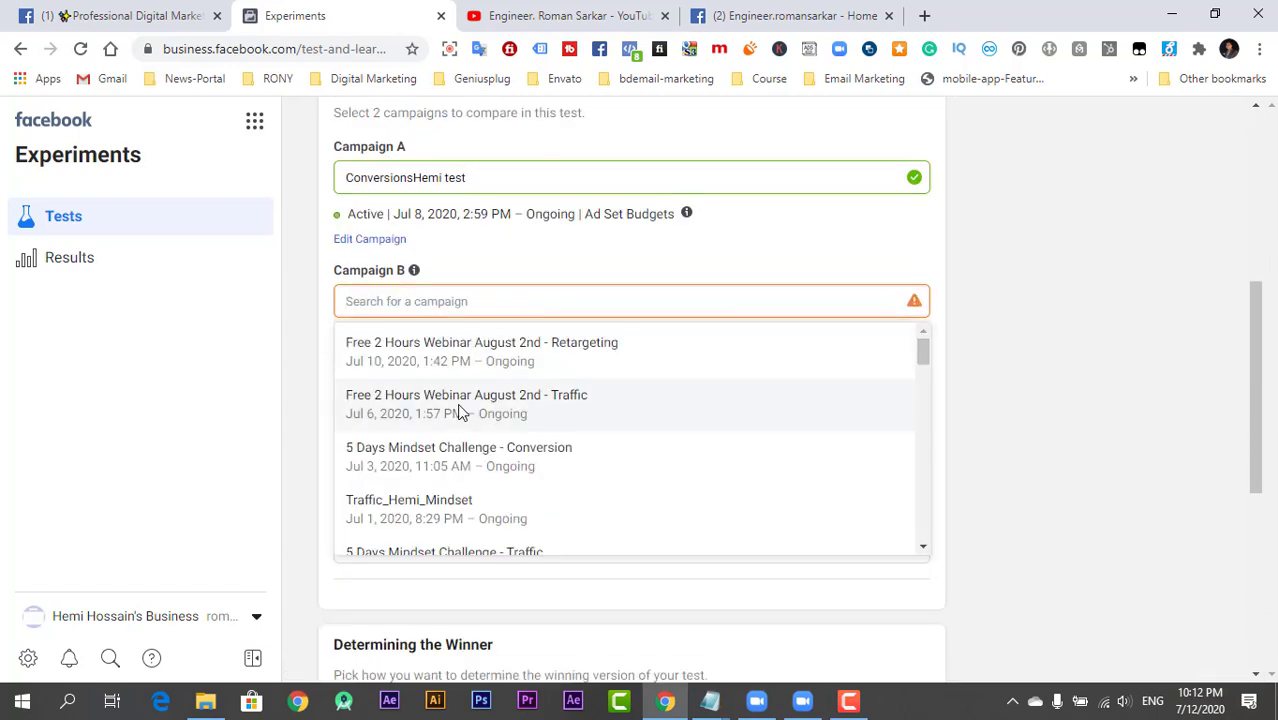
scroll(462, 436, up, 3)
scroll(1207, 584, down, 2)
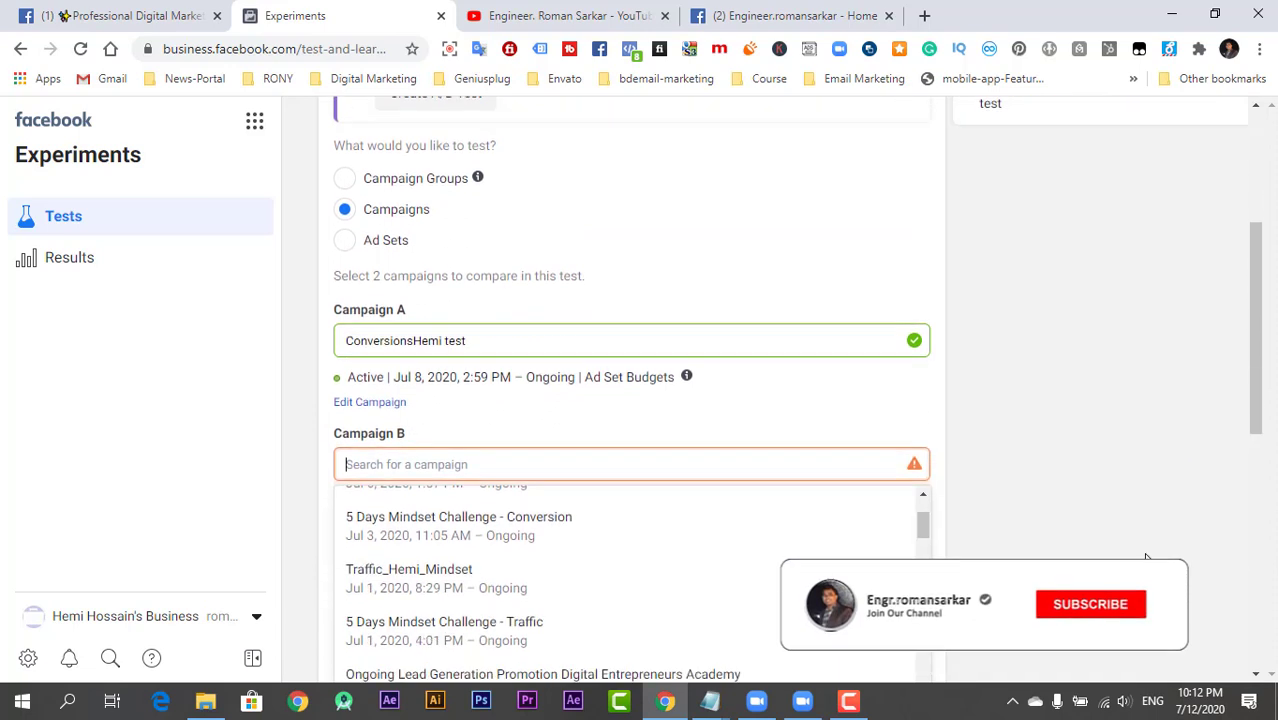
scroll(668, 474, up, 2)
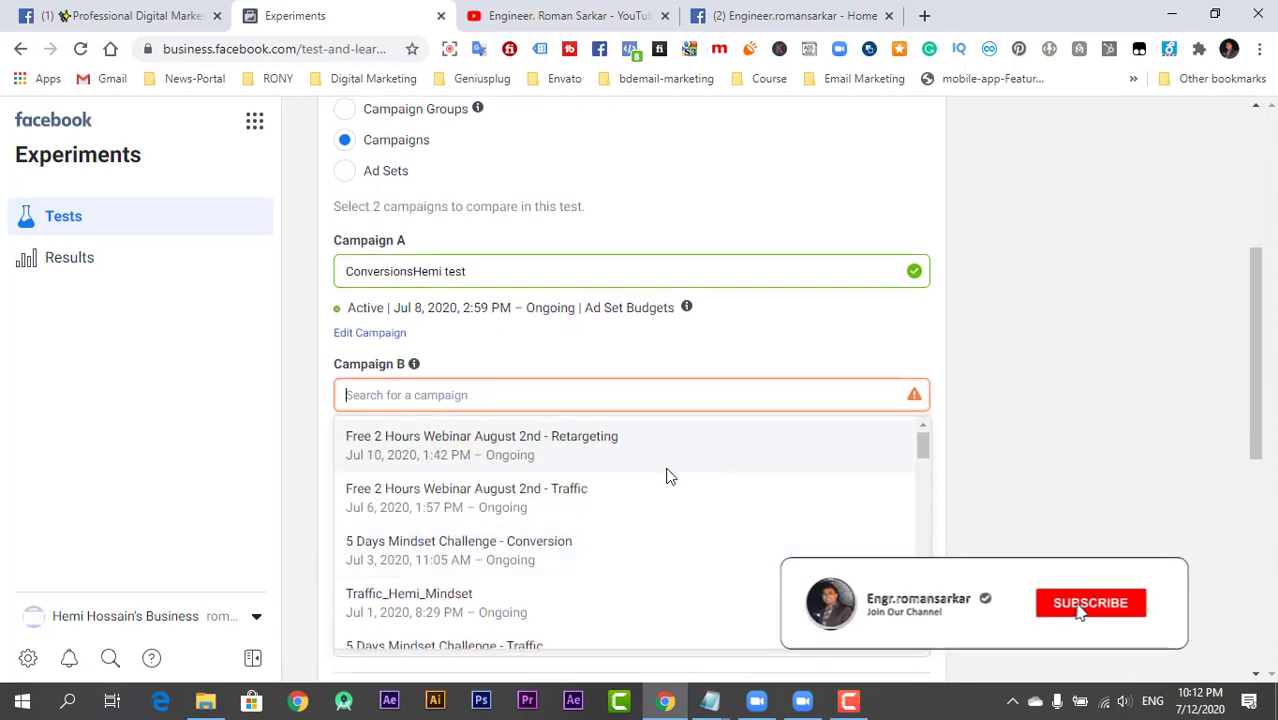
click(537, 462)
scroll(686, 483, down, 1)
scroll(686, 483, down, 3)
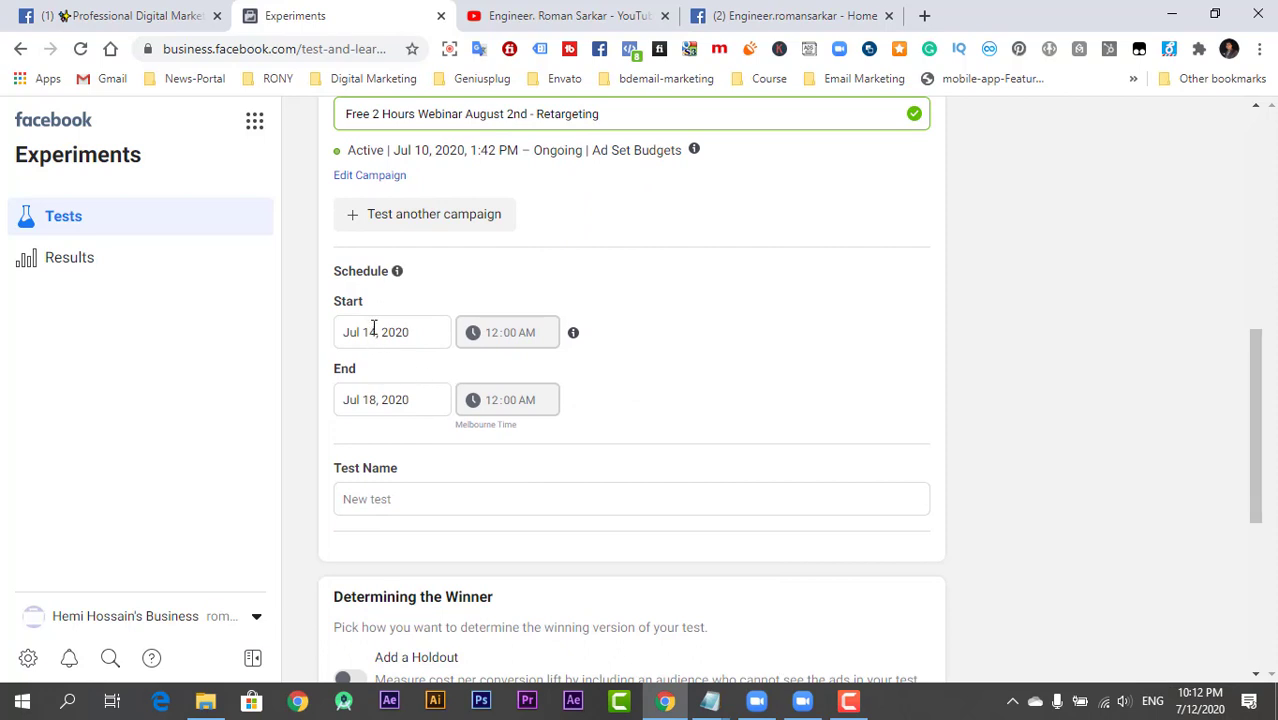
- Schedule the test from Jul 14, 2020 to Jul 18, 2020, both at 12:00 AM
click(373, 331)
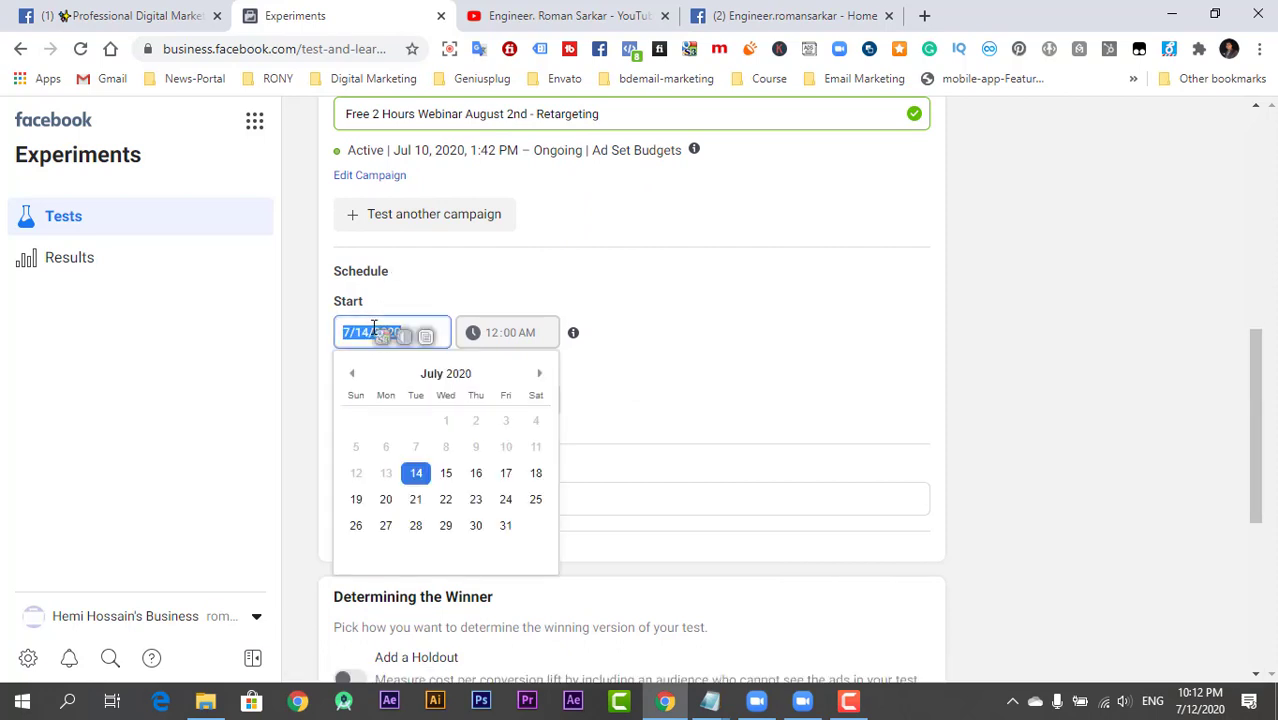
click(355, 376)
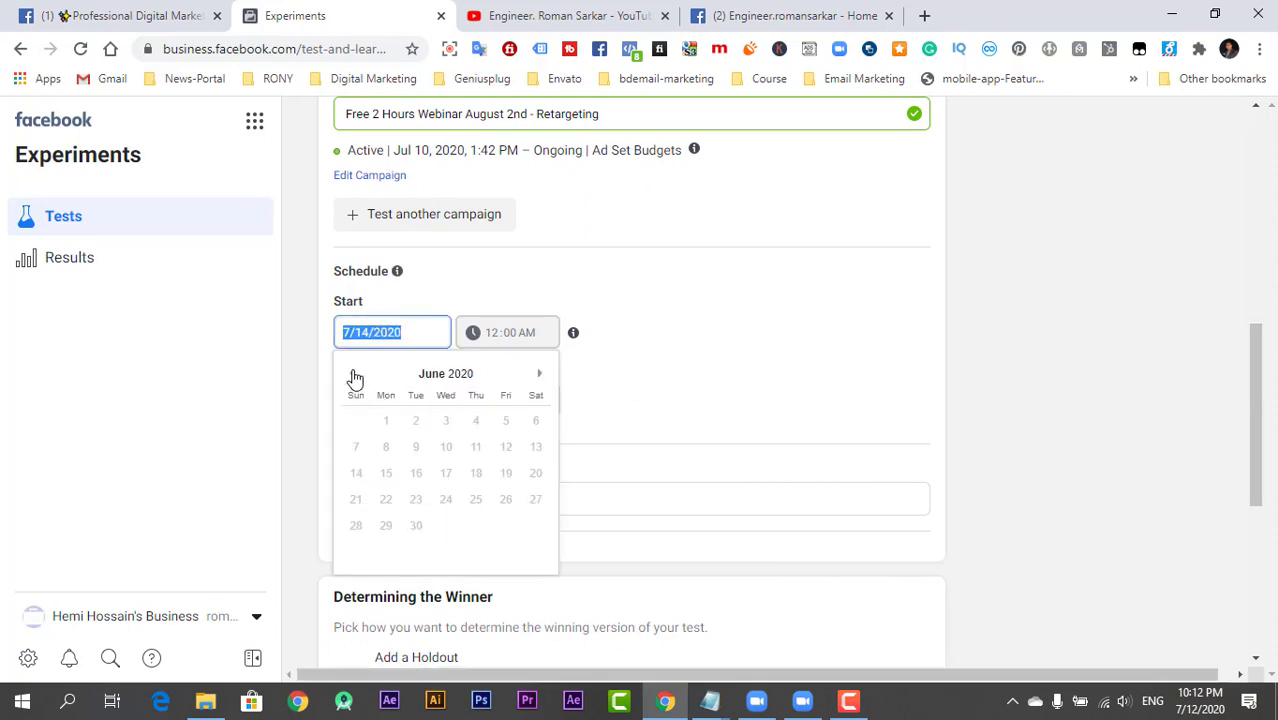
click(539, 374)
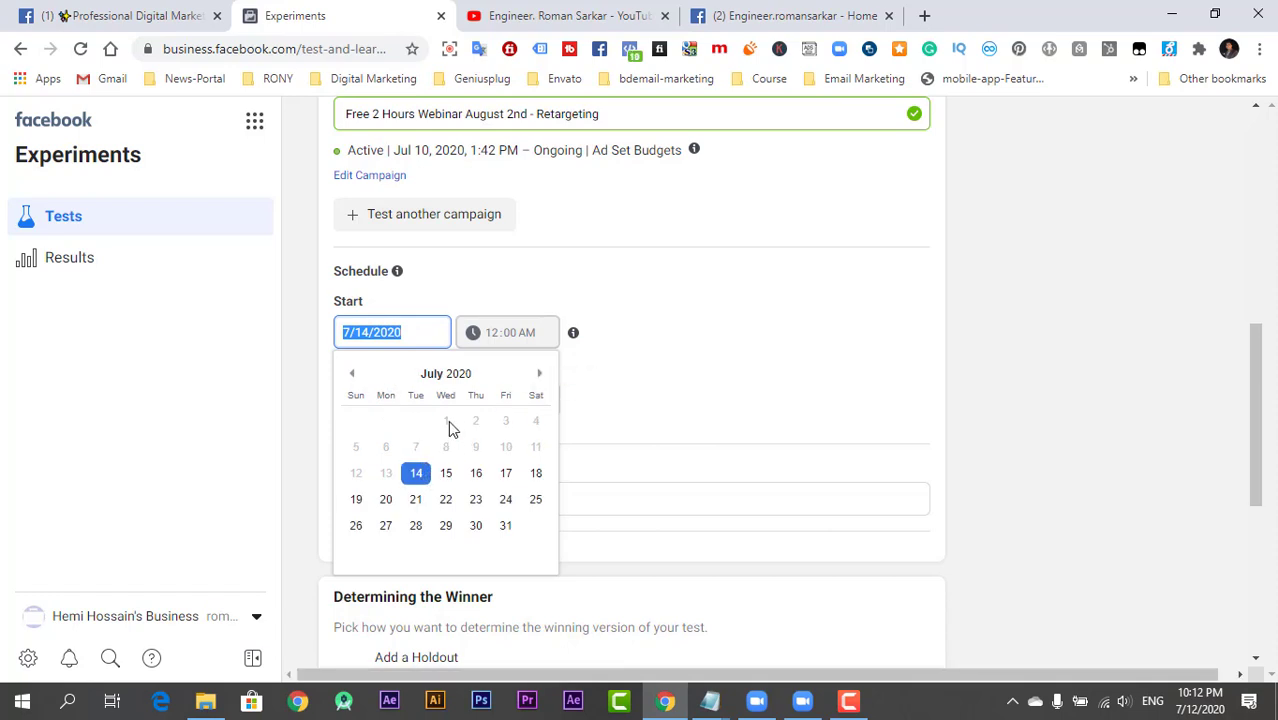
click(703, 365)
click(410, 400)
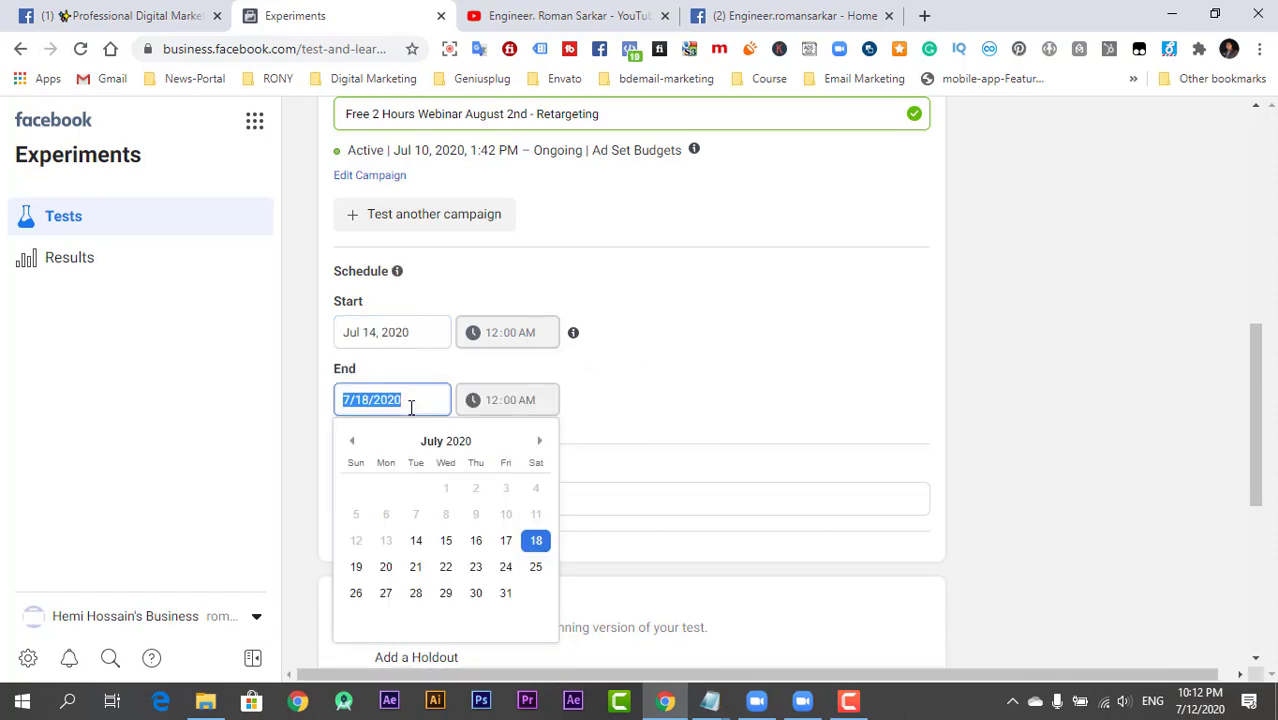
click(688, 408)
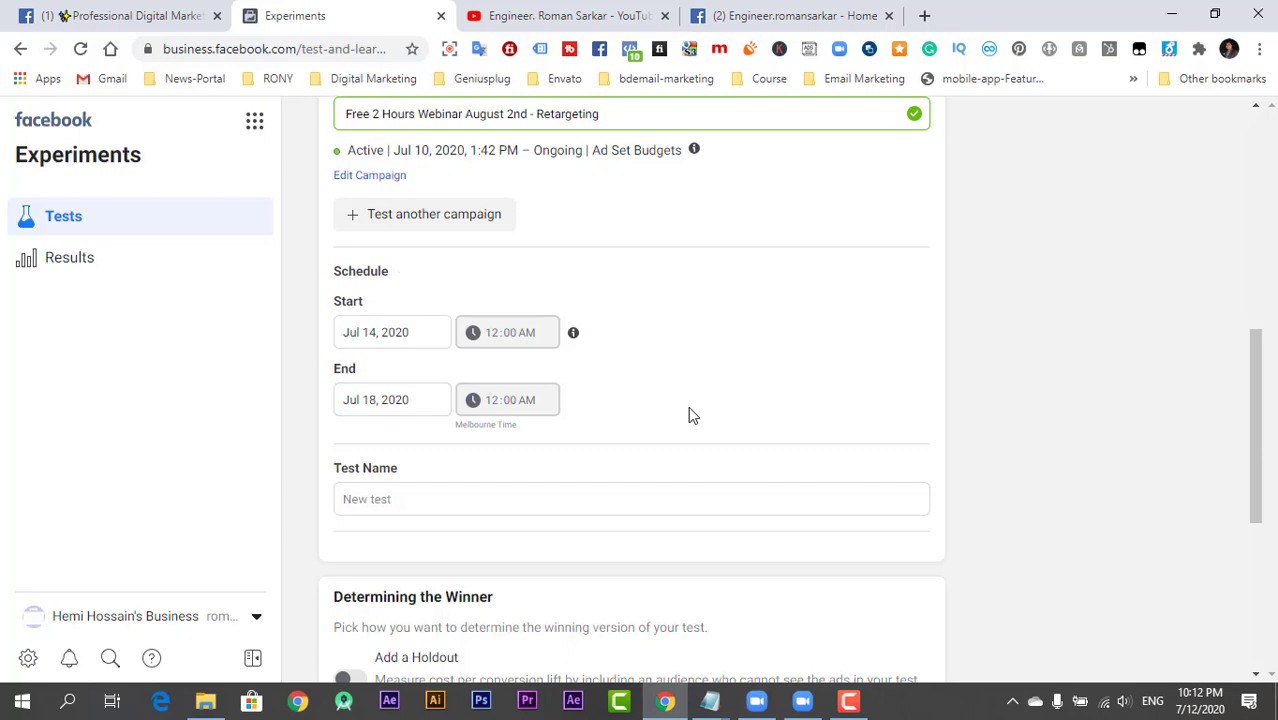
scroll(688, 406, down, 2)
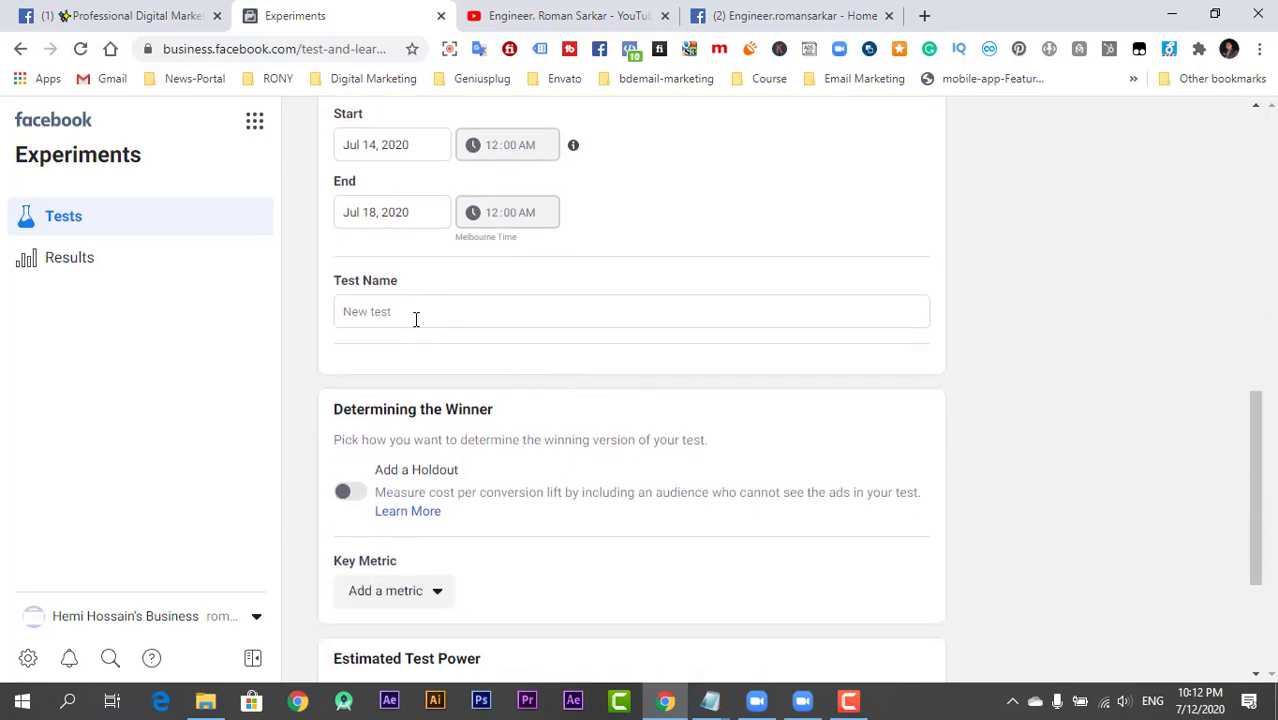
- Replace the default name 'New test' with 'A/B Test'
click(416, 319)
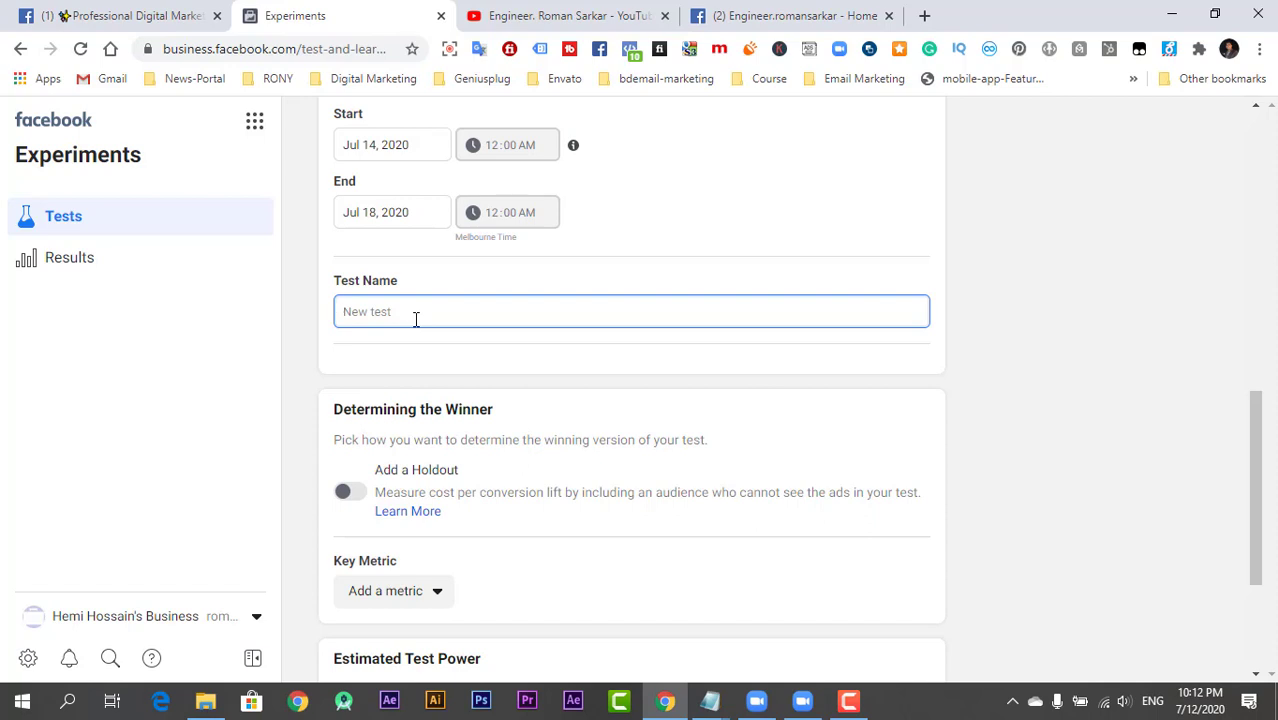
text(A/B Test)
click(1010, 360)
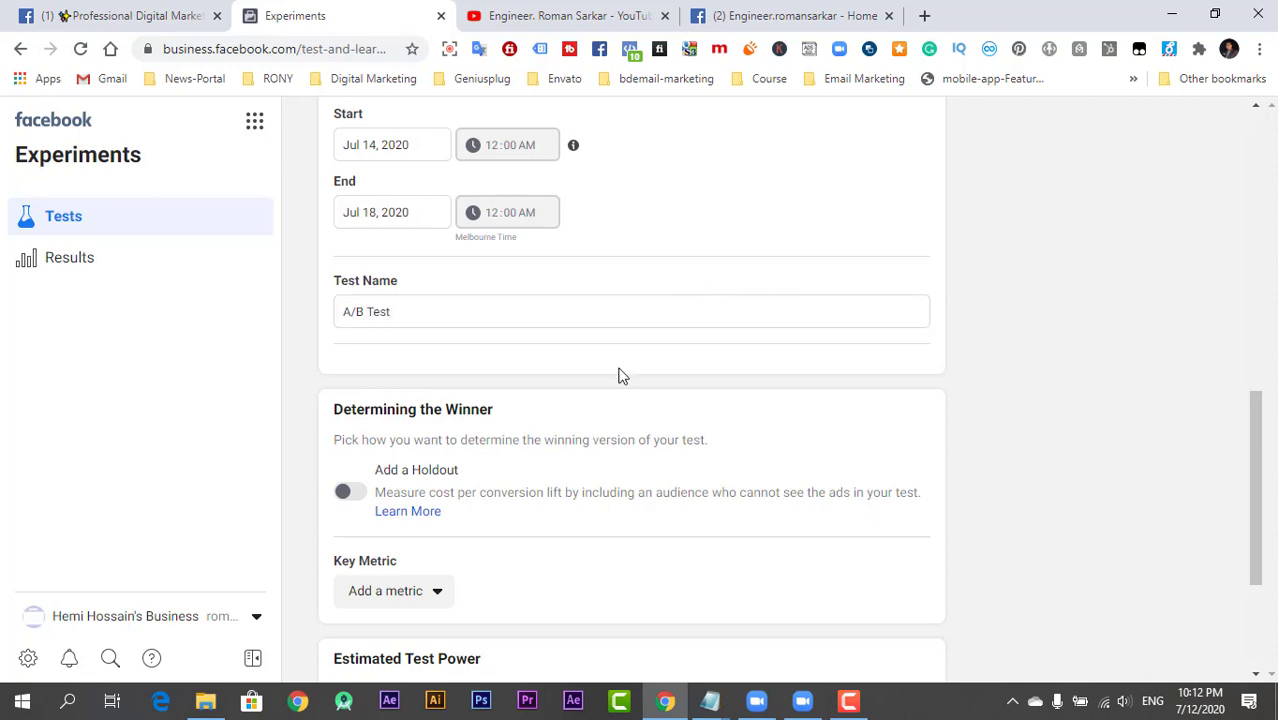
scroll(565, 430, down, 2)
- Make CPC (Cost per Link Click) the key metric, giving 85% estimated test power
click(396, 405)
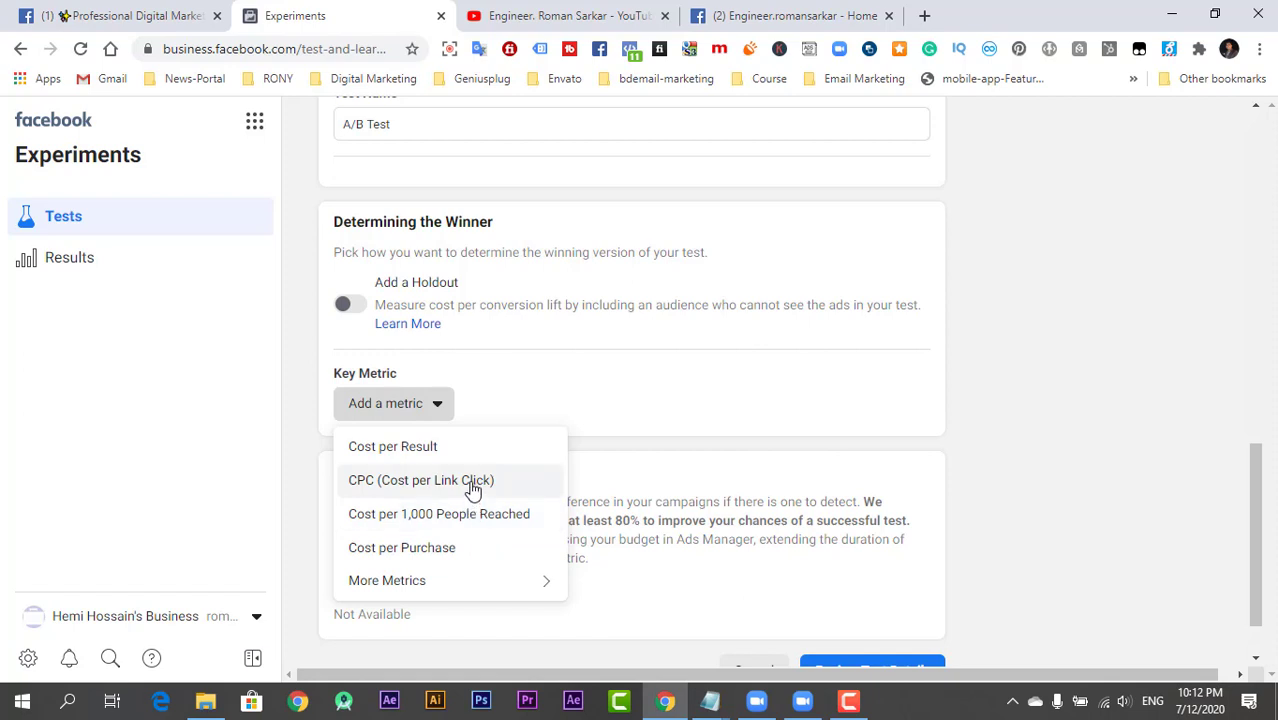
mouse_move(486, 590)
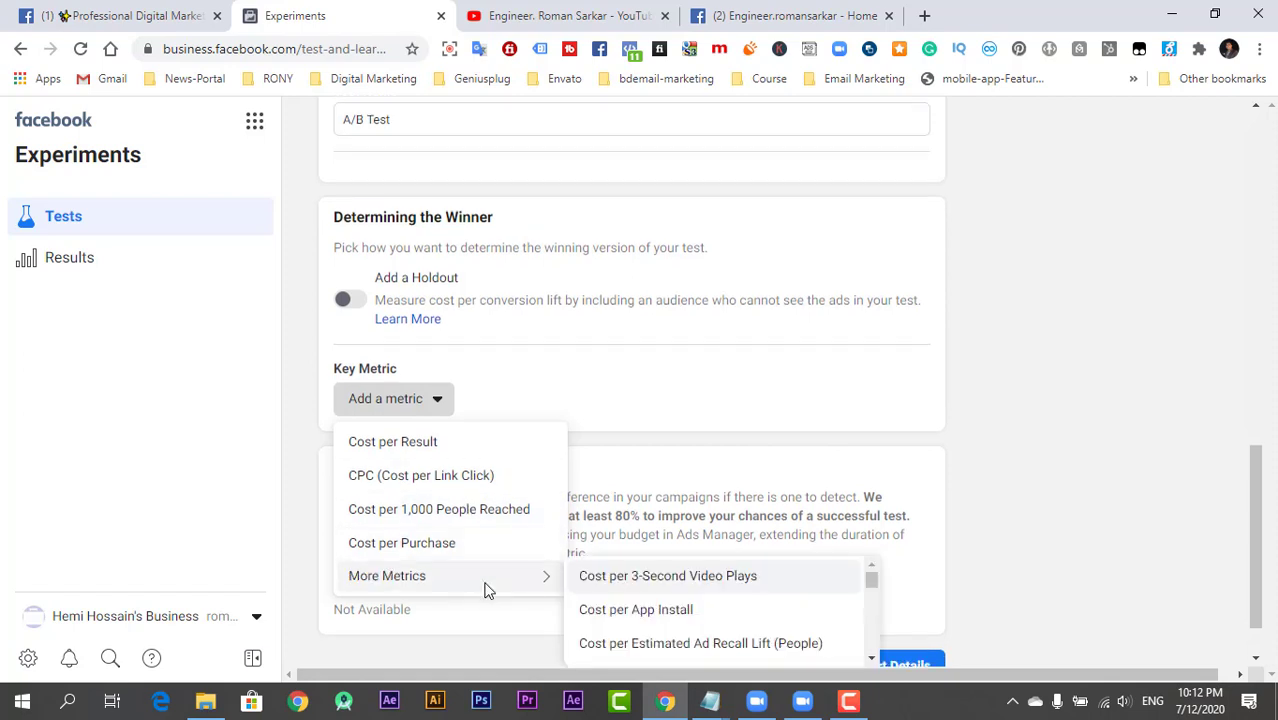
click(445, 493)
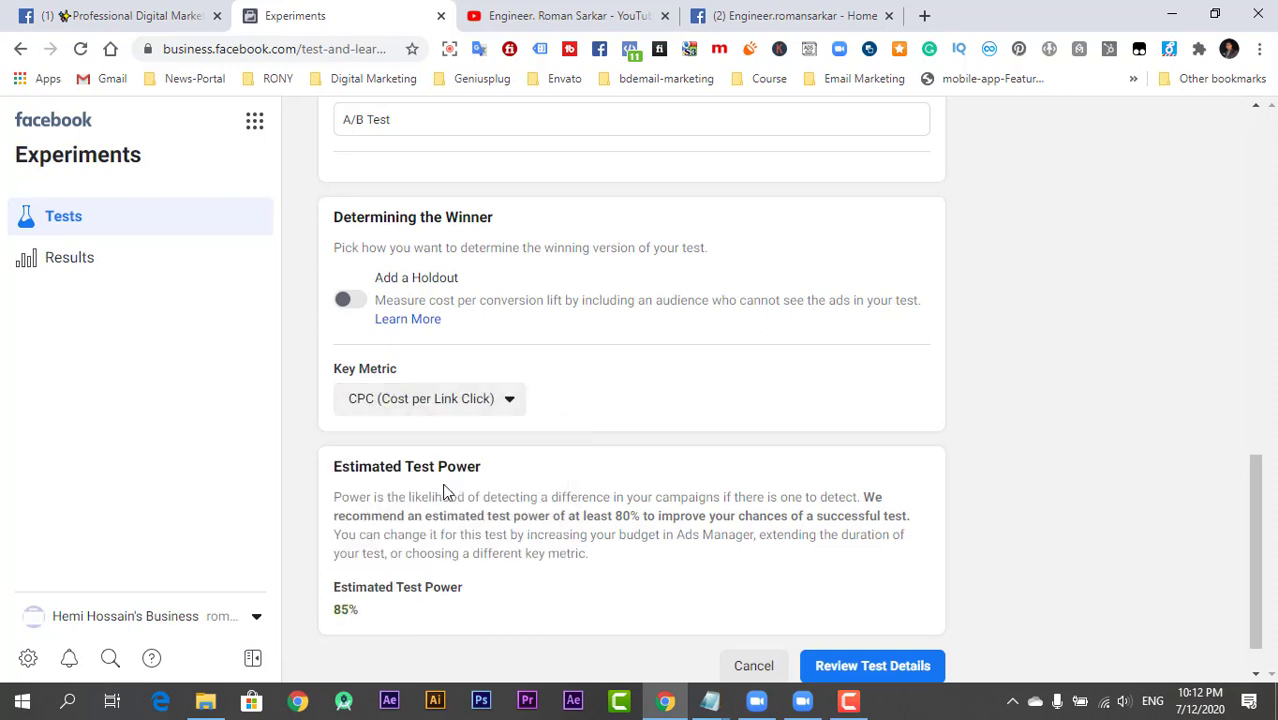
scroll(442, 490, down, 1)
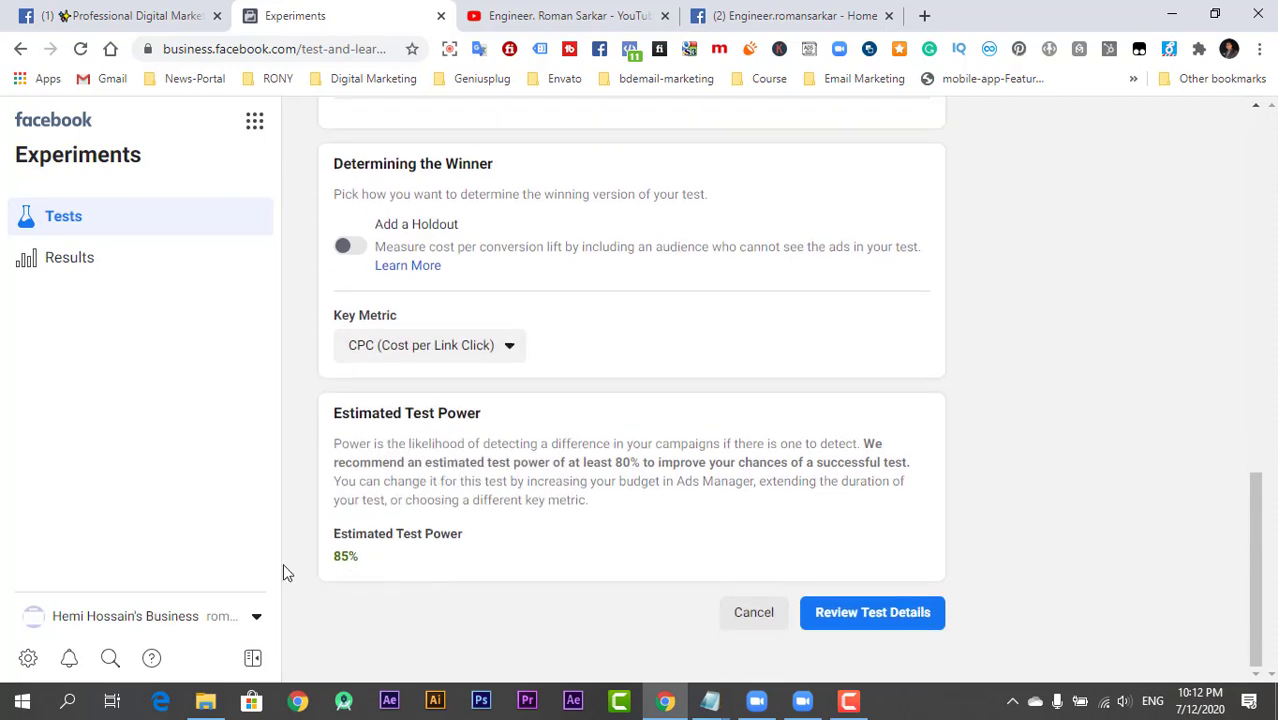
click(872, 622)
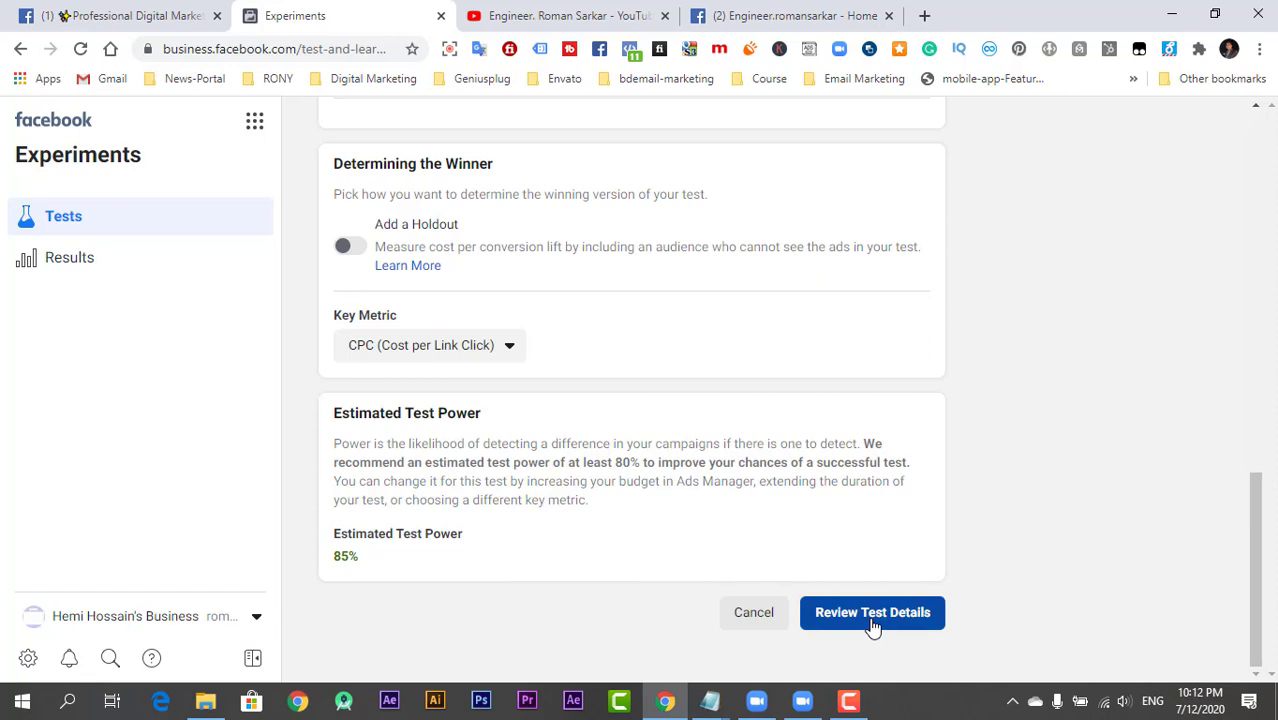
- Review the test summary and create the A/B Test, scheduled to start 07/14/2020 at 12:00 AM
click(872, 622)
scroll(614, 439, up, 3)
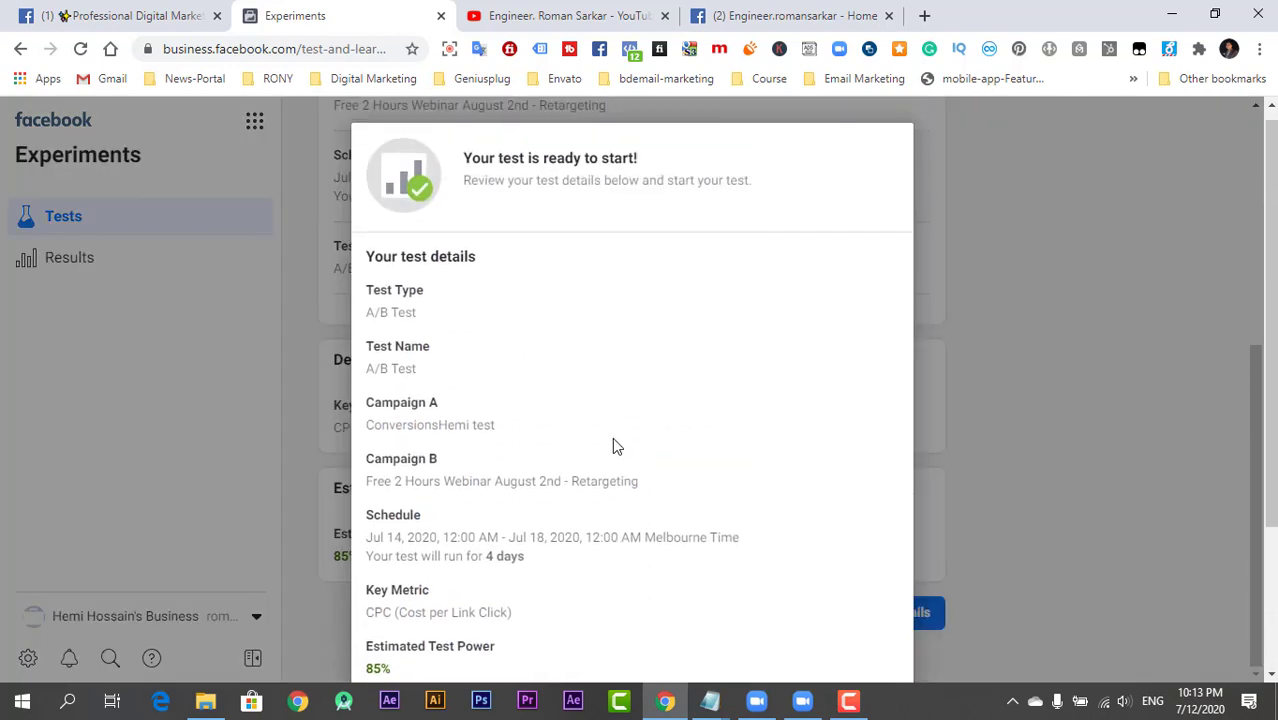
scroll(705, 422, down, 3)
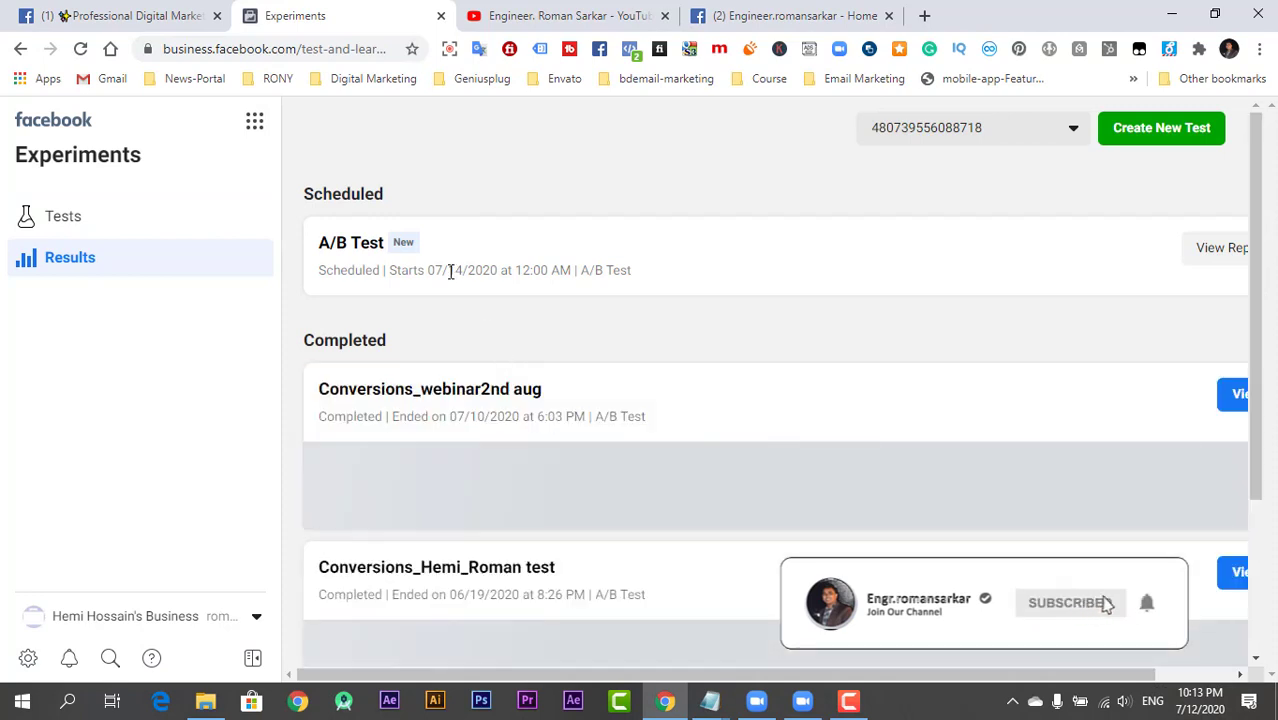
scroll(700, 370, down, 1)
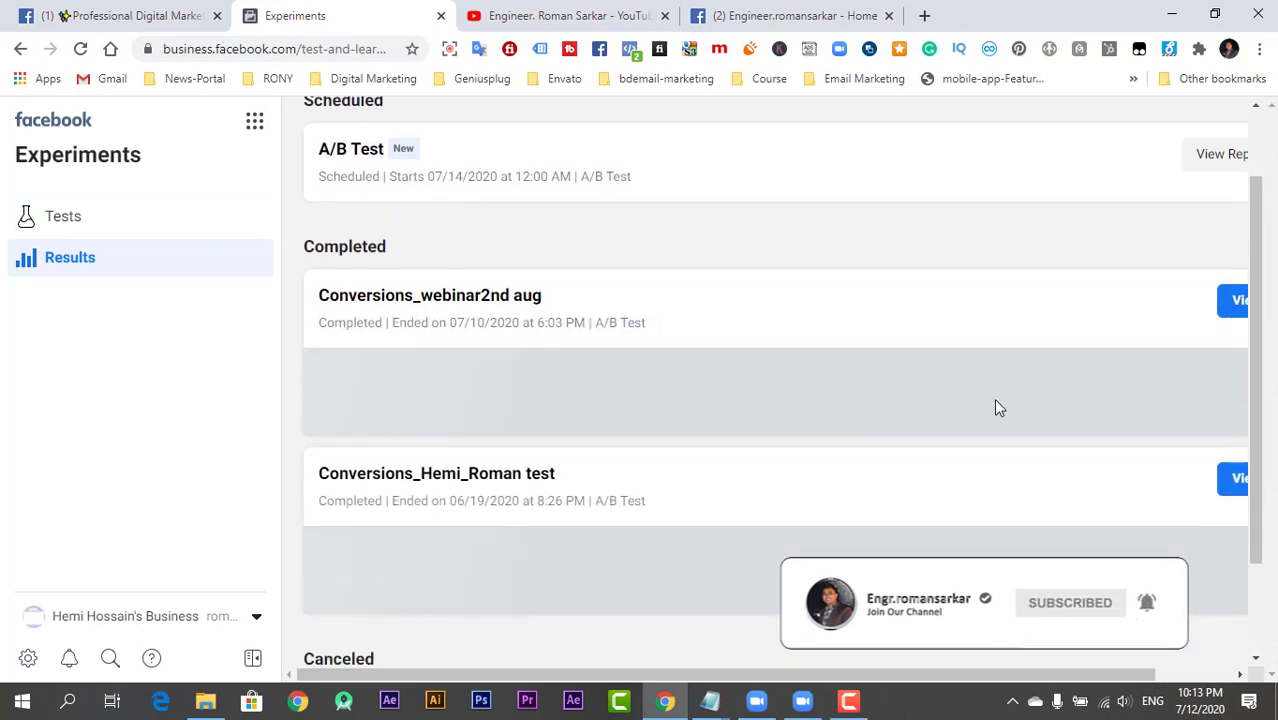
scroll(1160, 350, up, 1)
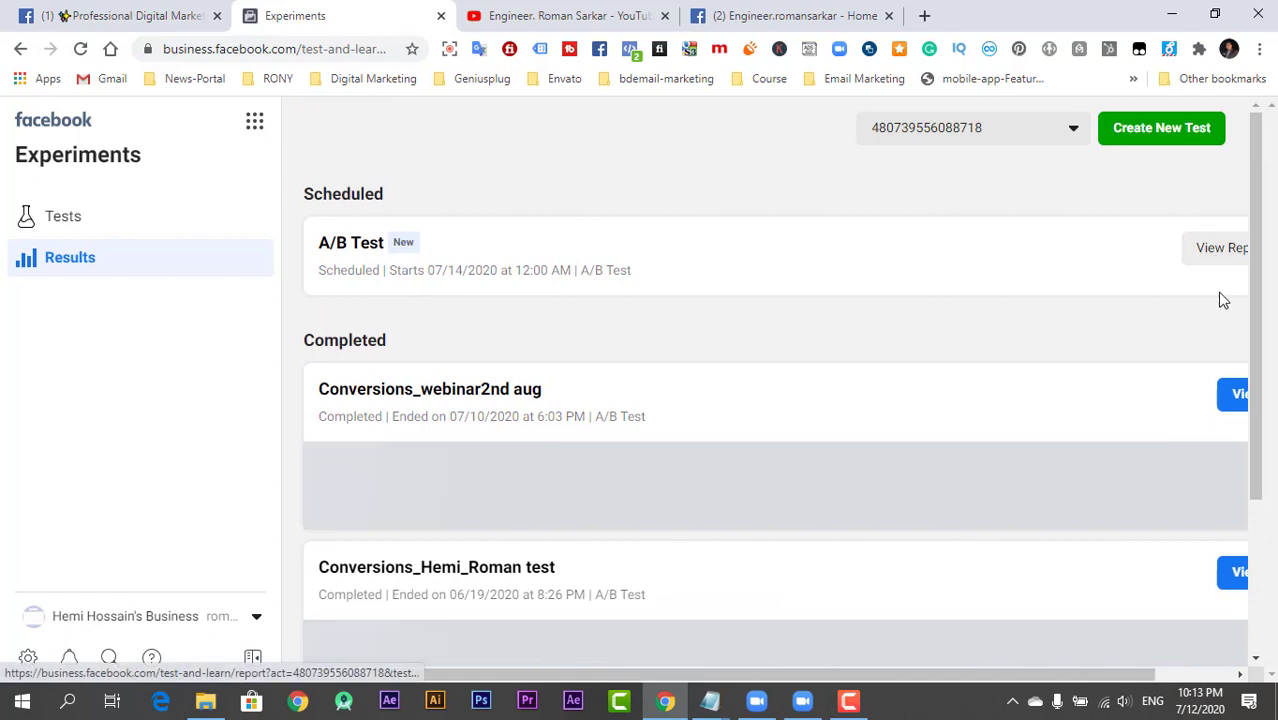
- Open the Conversions_webinar2nd aug test and scroll through its Cost per Result chart and ad set metrics
click(1233, 399)
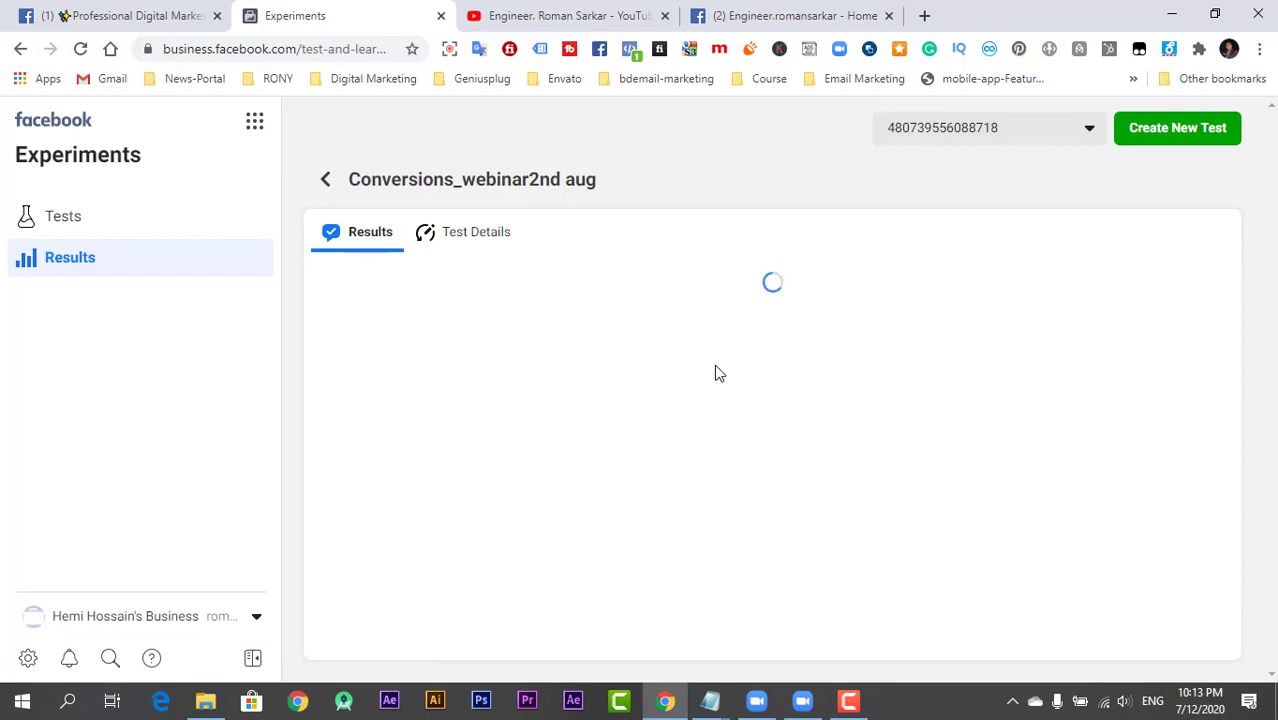
scroll(684, 441, down, 1)
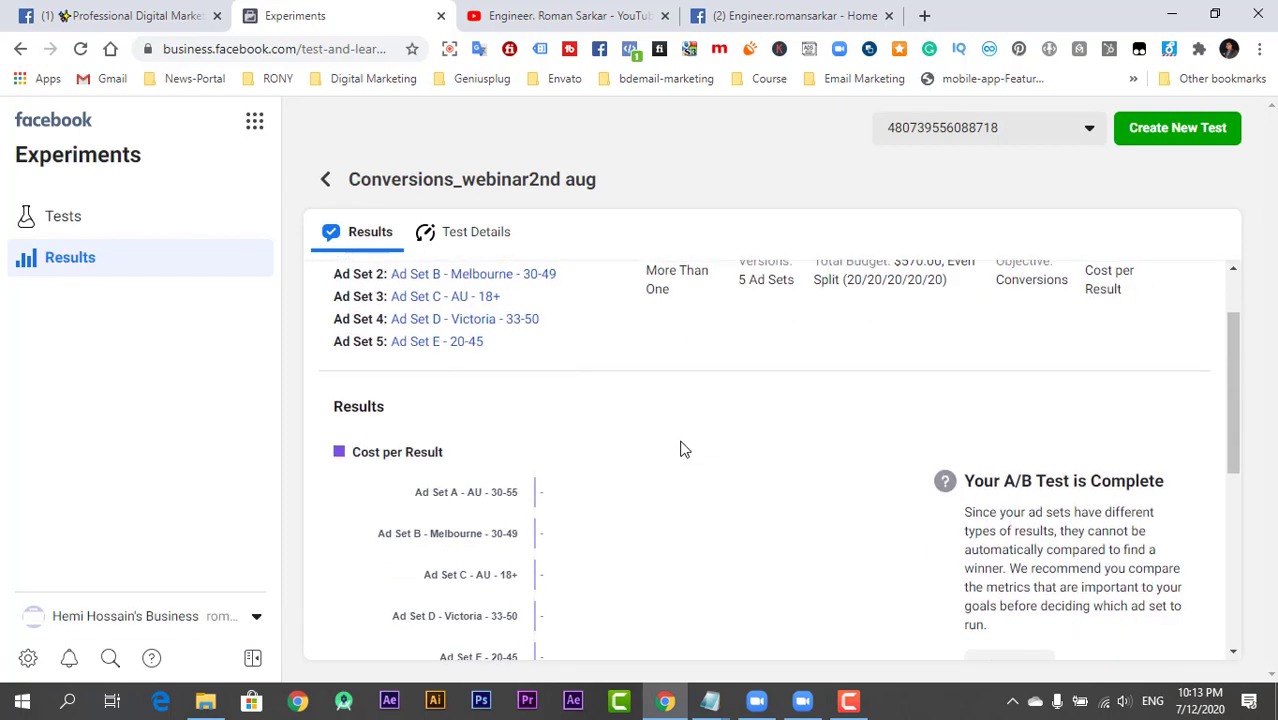
scroll(681, 447, up, 1)
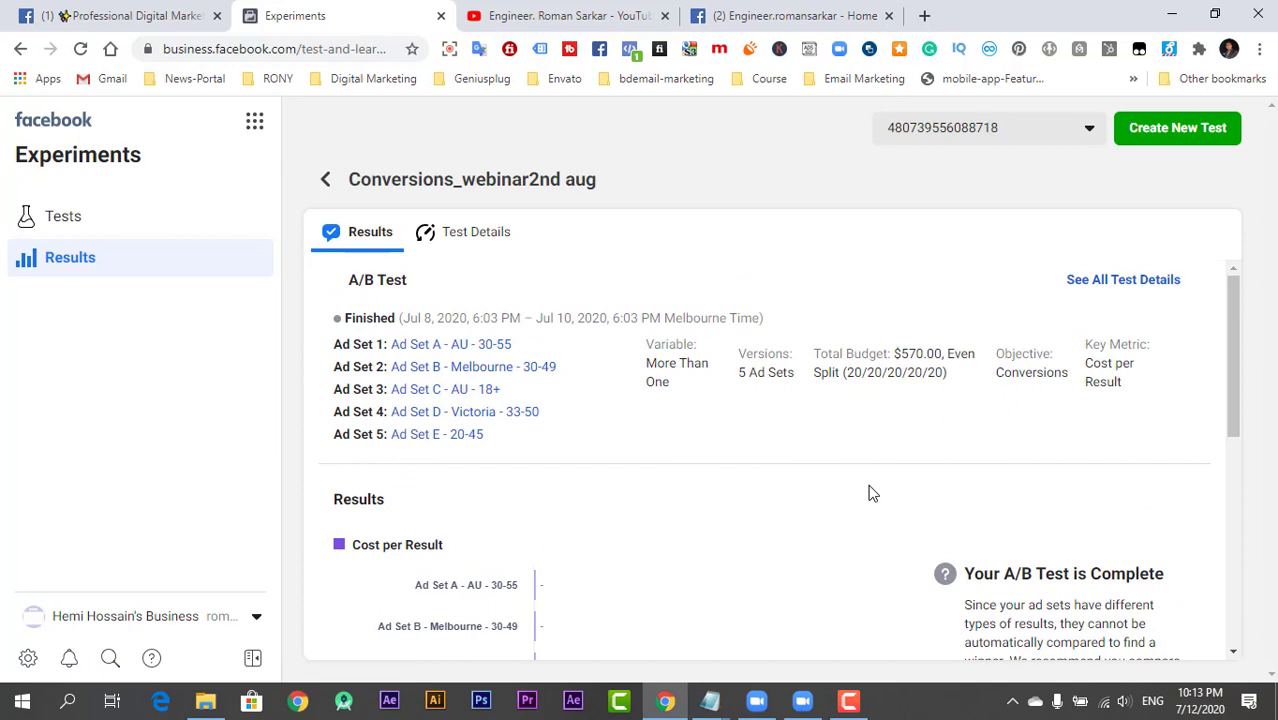
scroll(869, 492, down, 1)
scroll(869, 492, down, 1)
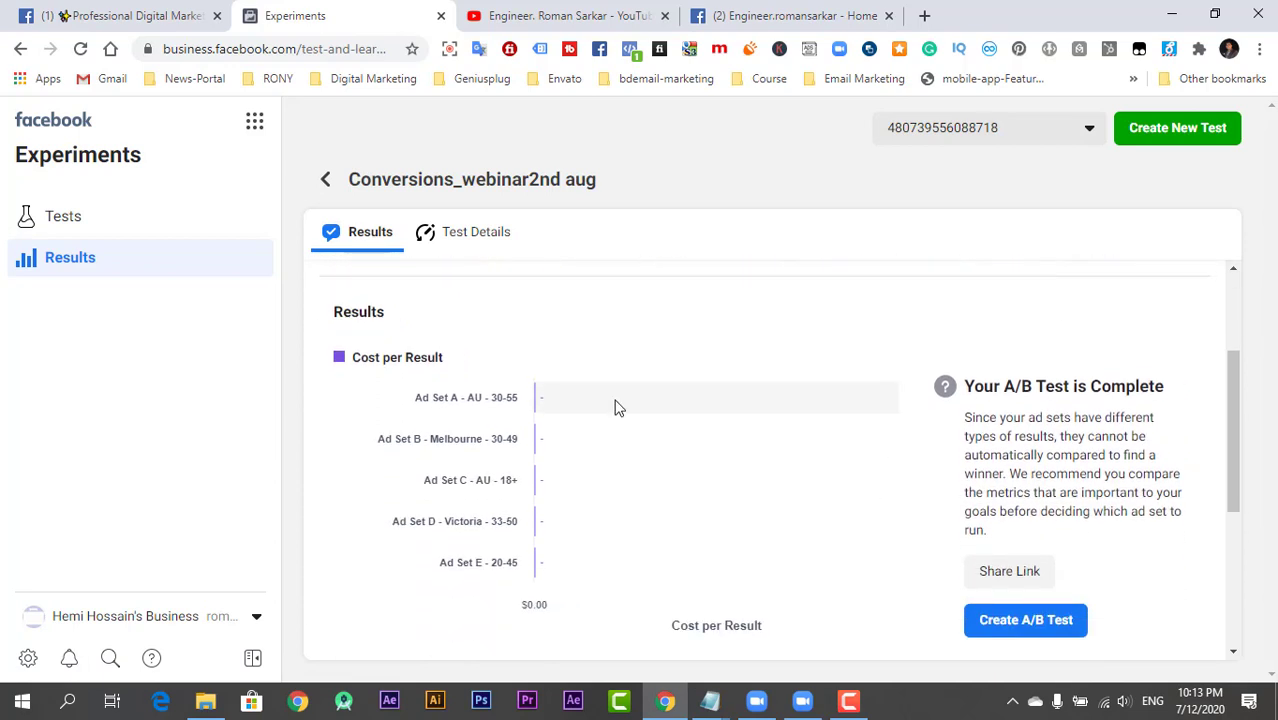
scroll(576, 533, down, 1)
scroll(576, 536, down, 2)
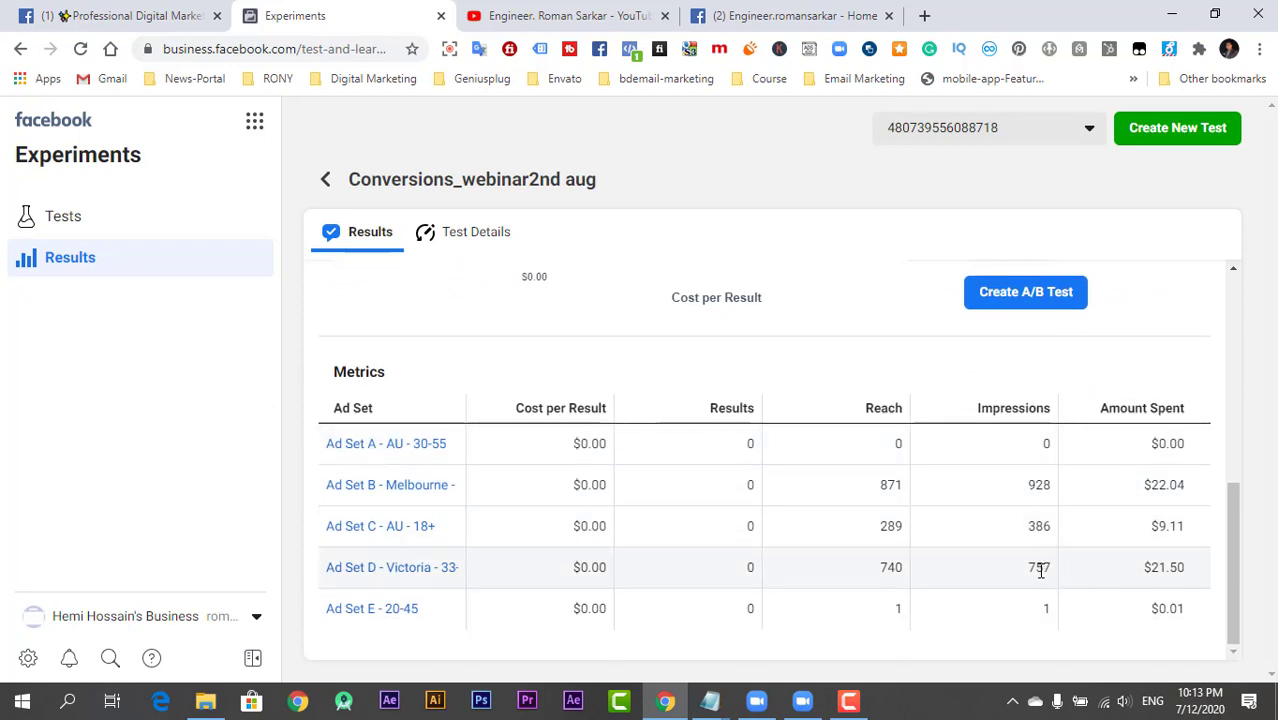
- Review Conversions_webinar2nd aug's test details: A/B Test, Jul 8–10, 2020, Finished, Ad Sets A–E
click(513, 243)
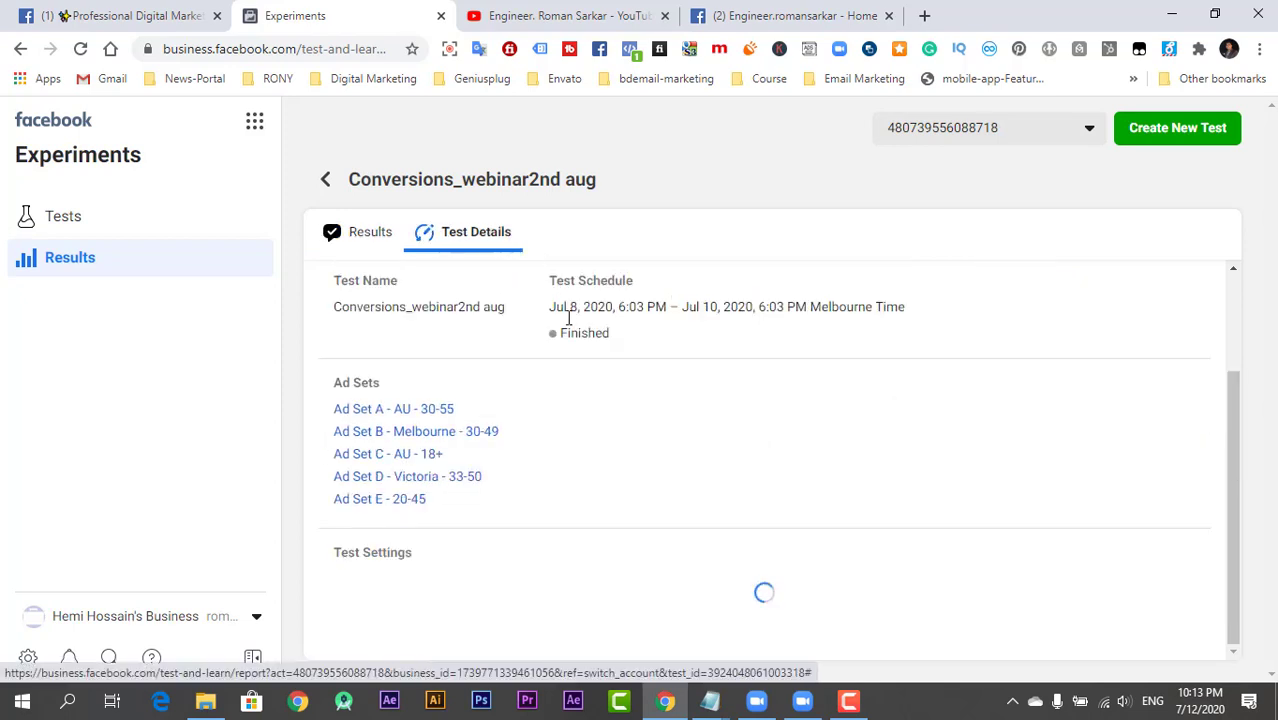
scroll(571, 361, down, 5)
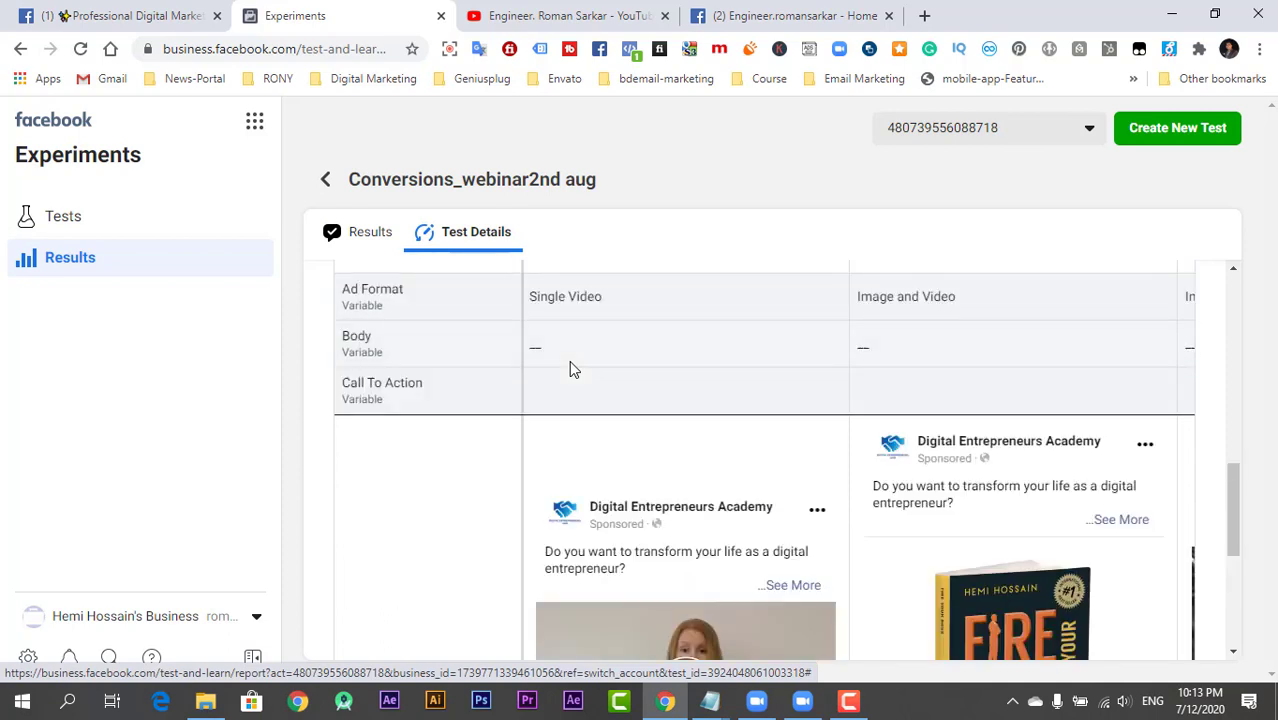
scroll(570, 362, up, 1)
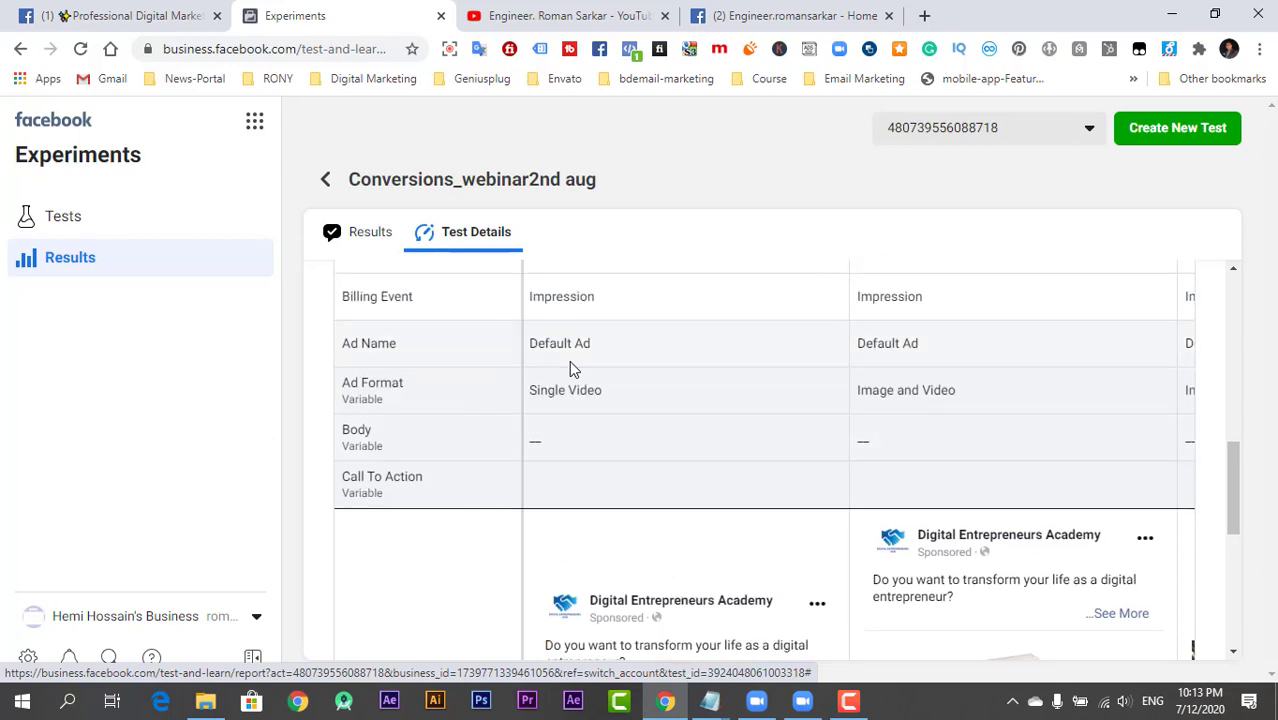
scroll(570, 362, up, 2)
scroll(570, 362, up, 1)
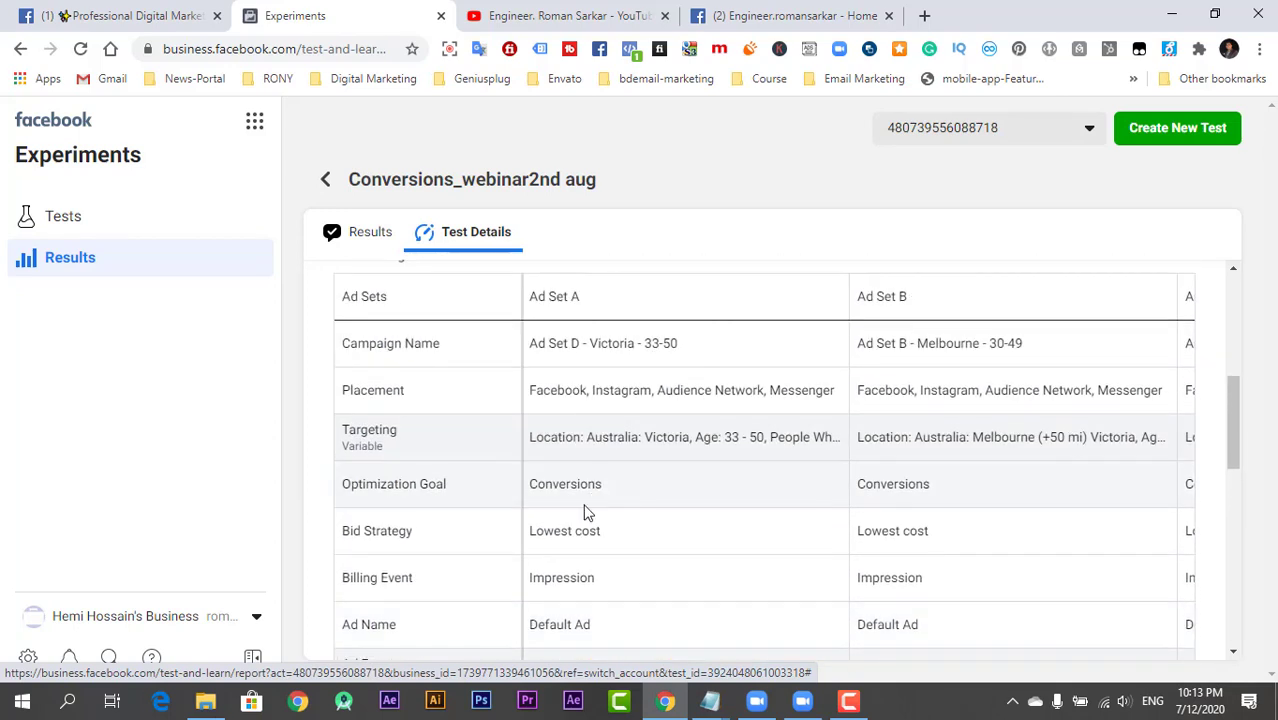
scroll(587, 512, up, 1)
scroll(587, 512, up, 1)
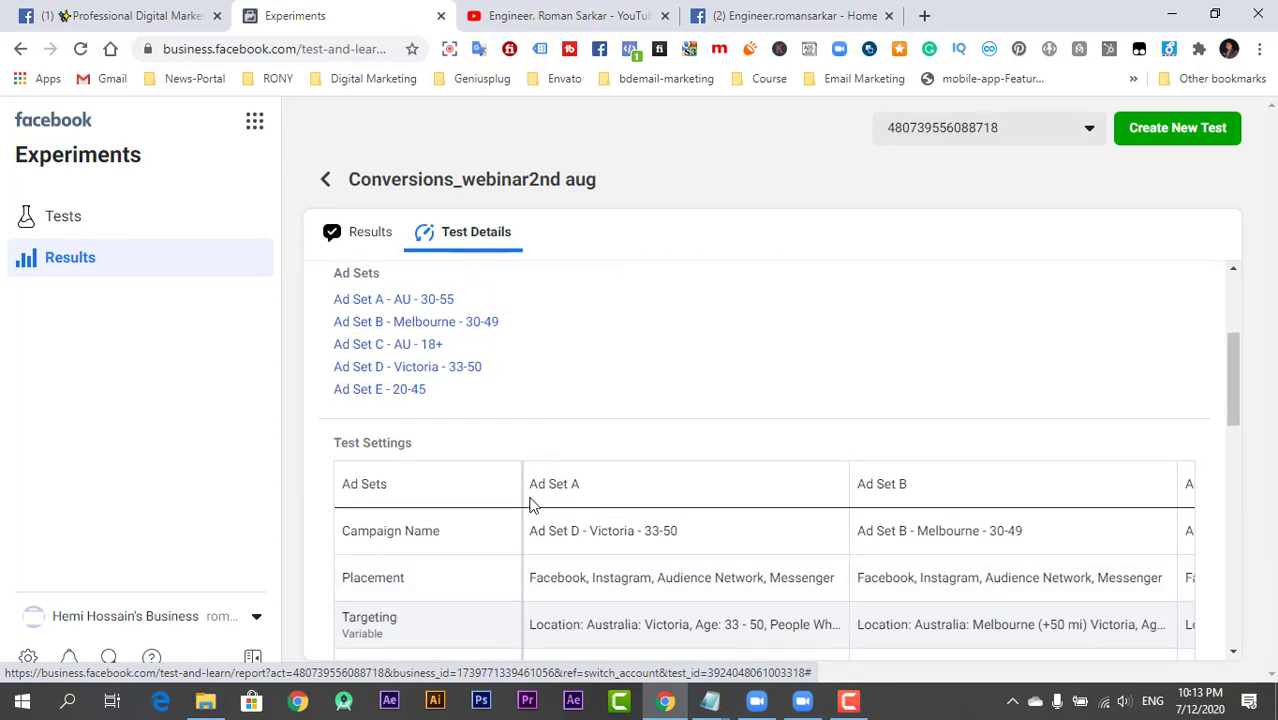
scroll(767, 357, up, 2)
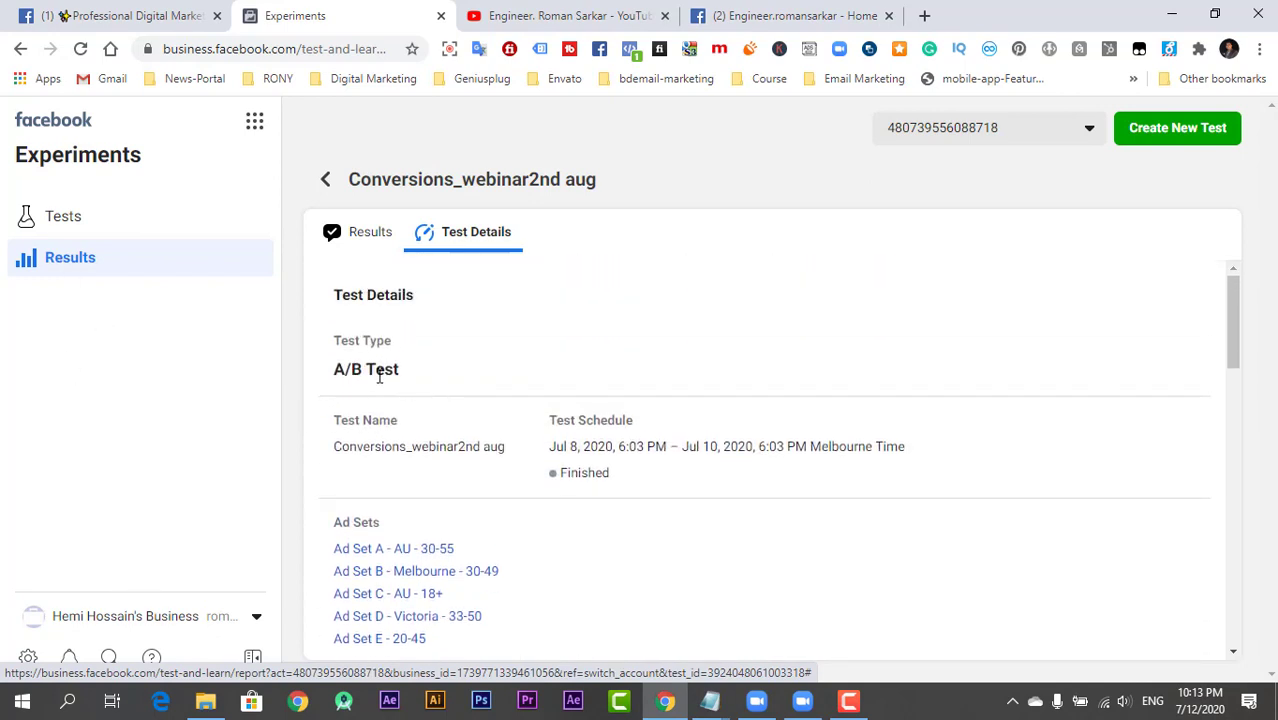
- Go back to the Results list, check the scheduled A/B Test, then move to the YouTube tab
click(325, 179)
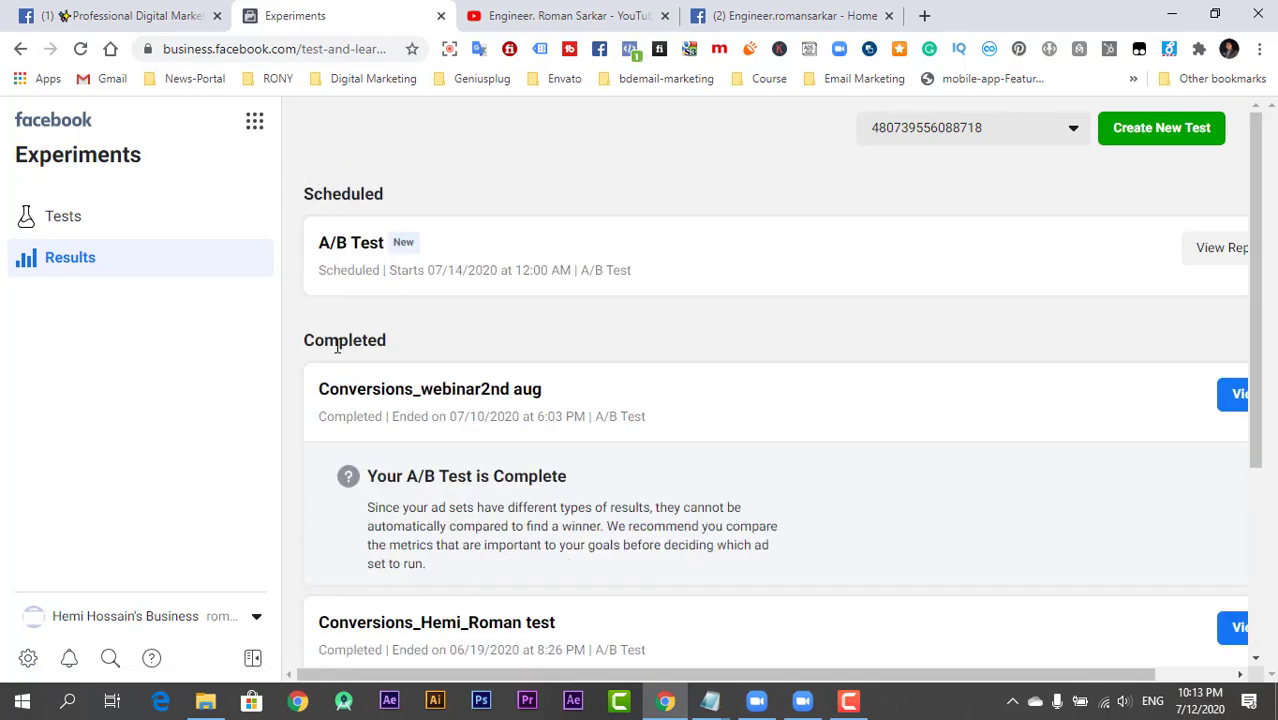
scroll(337, 345, down, 3)
scroll(335, 355, down, 2)
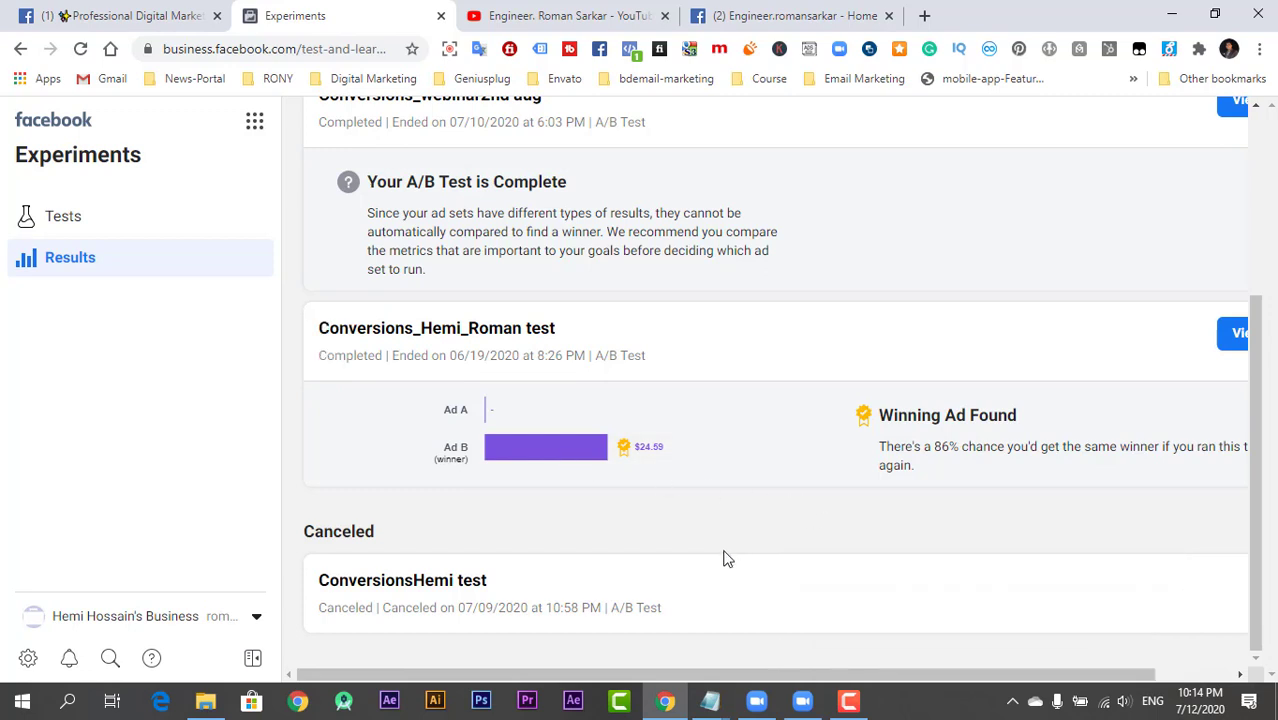
scroll(726, 558, up, 1)
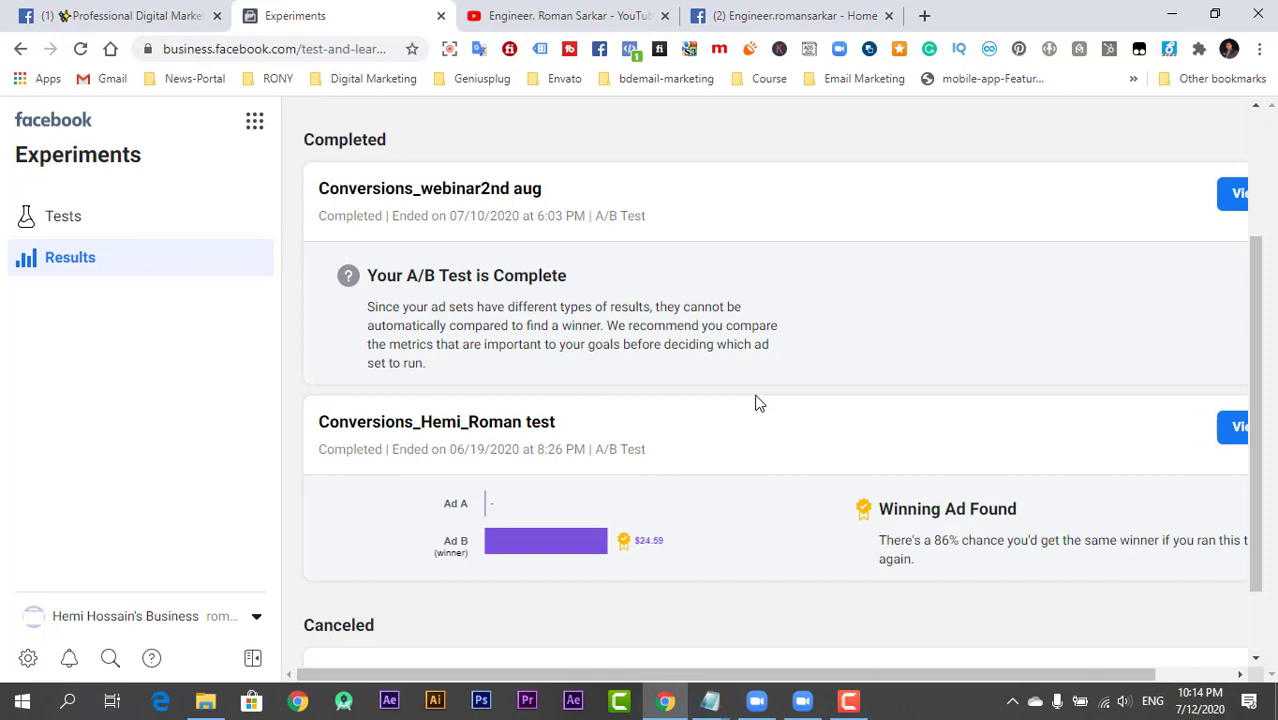
scroll(758, 403, up, 1)
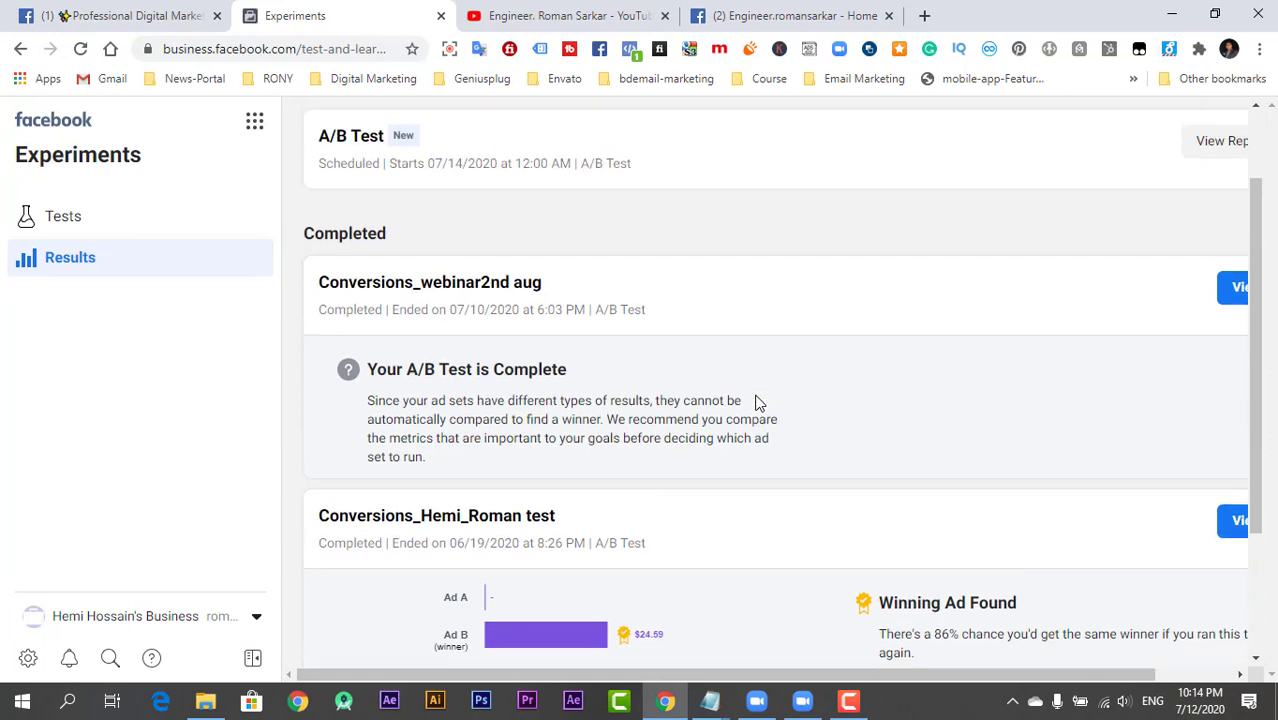
scroll(758, 403, up, 1)
key(ctrl+Tab)
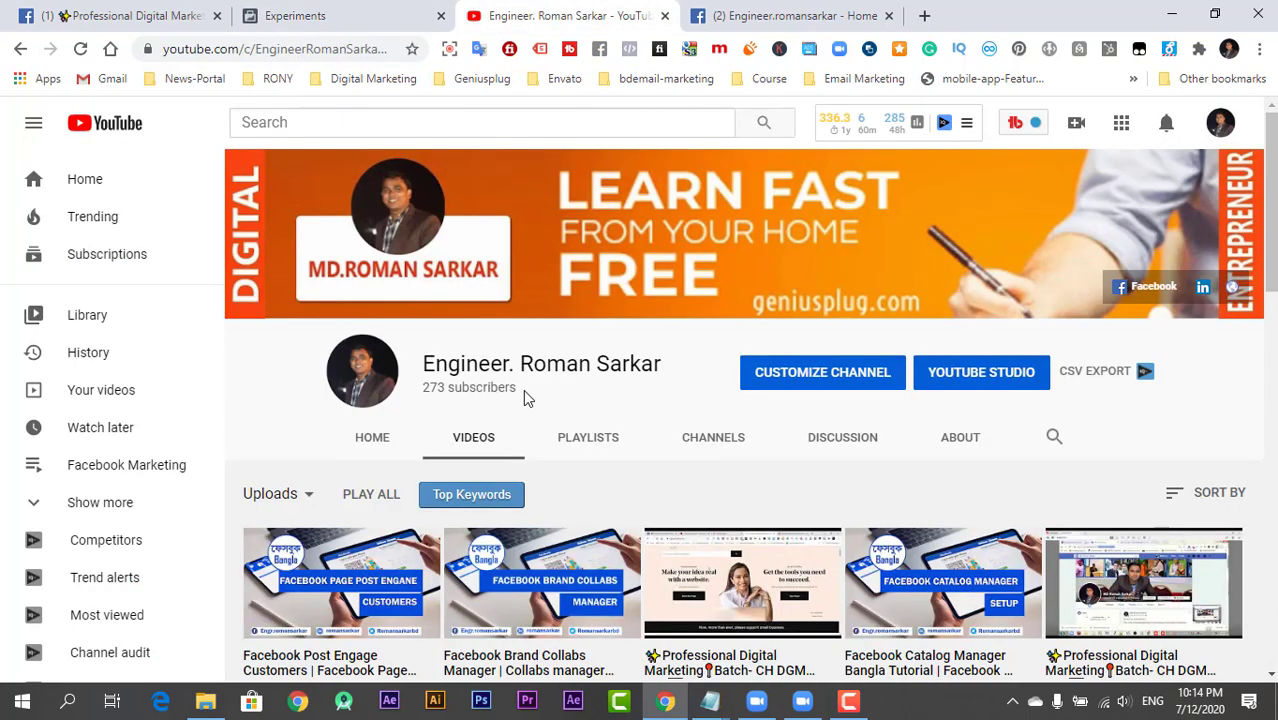